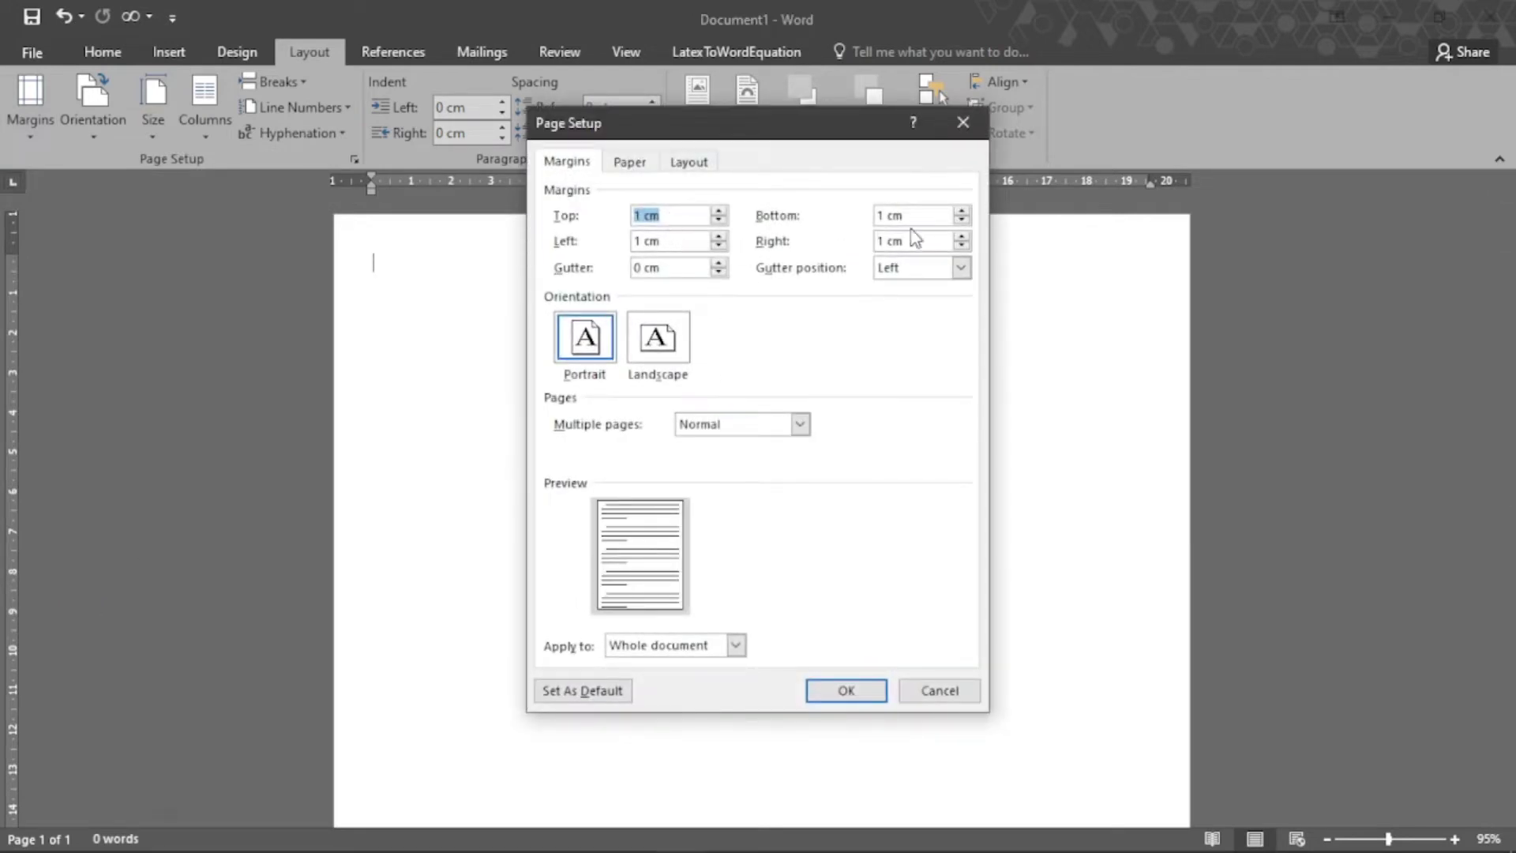
# Step: Accept the 1 cm page margins and draw a square about 17.56 cm wide from the page's upper-left margin corner
pyautogui.click(828, 692)
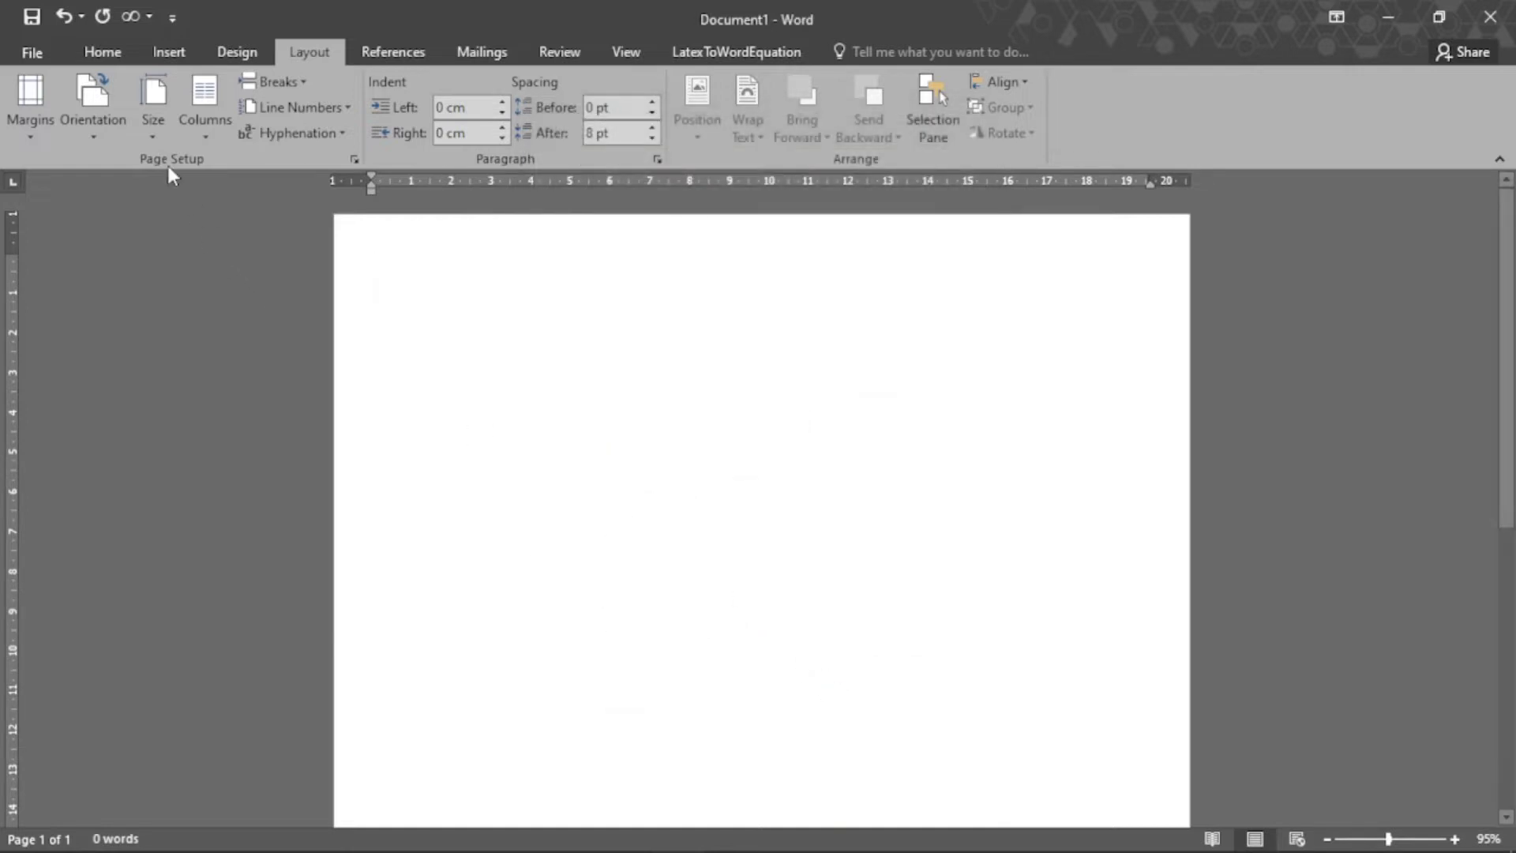
pyautogui.click(162, 52)
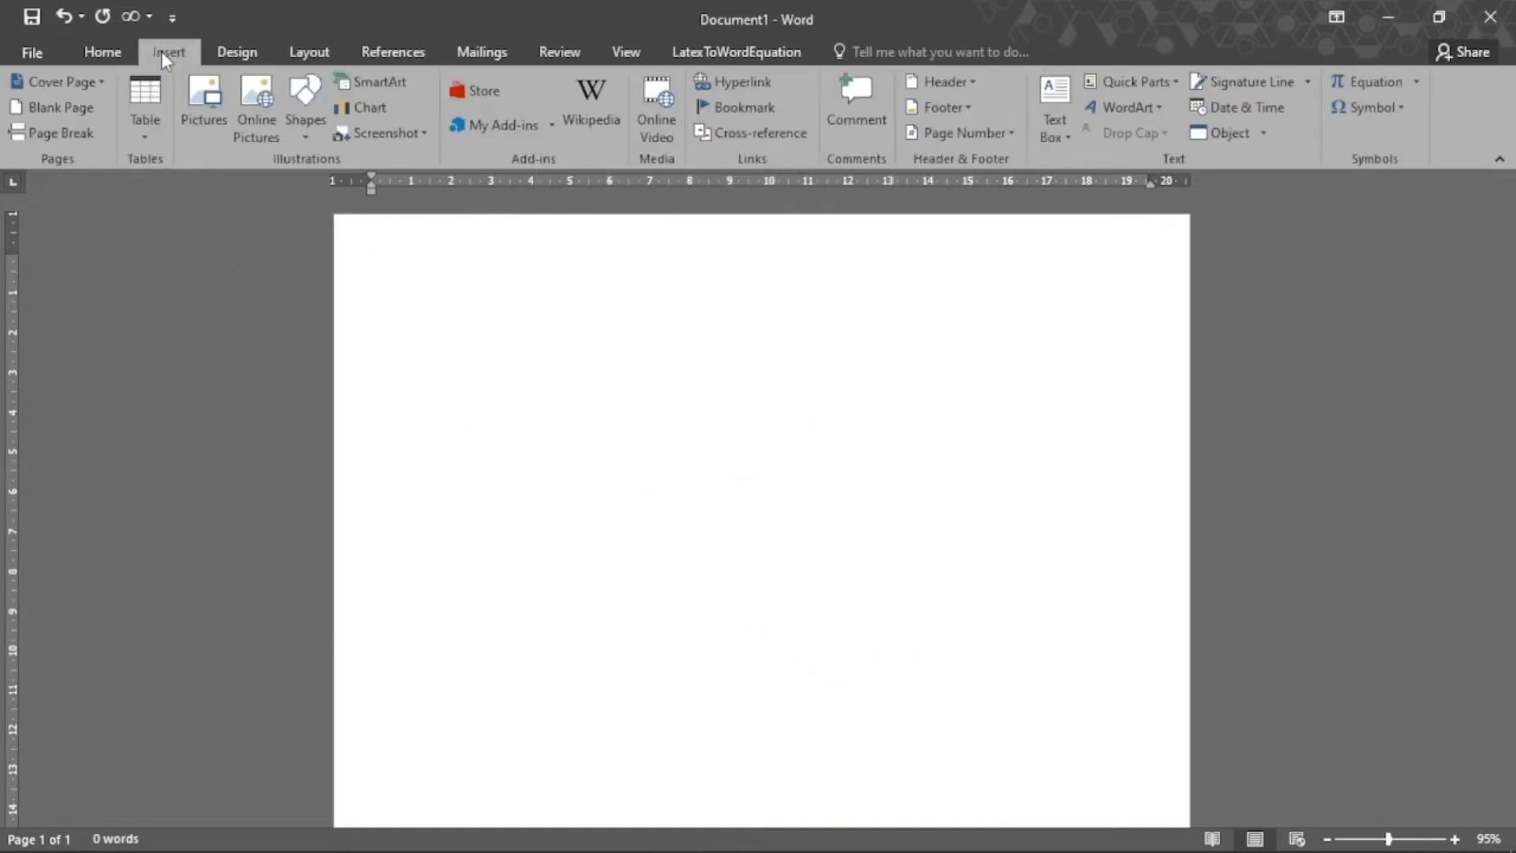
pyautogui.click(312, 140)
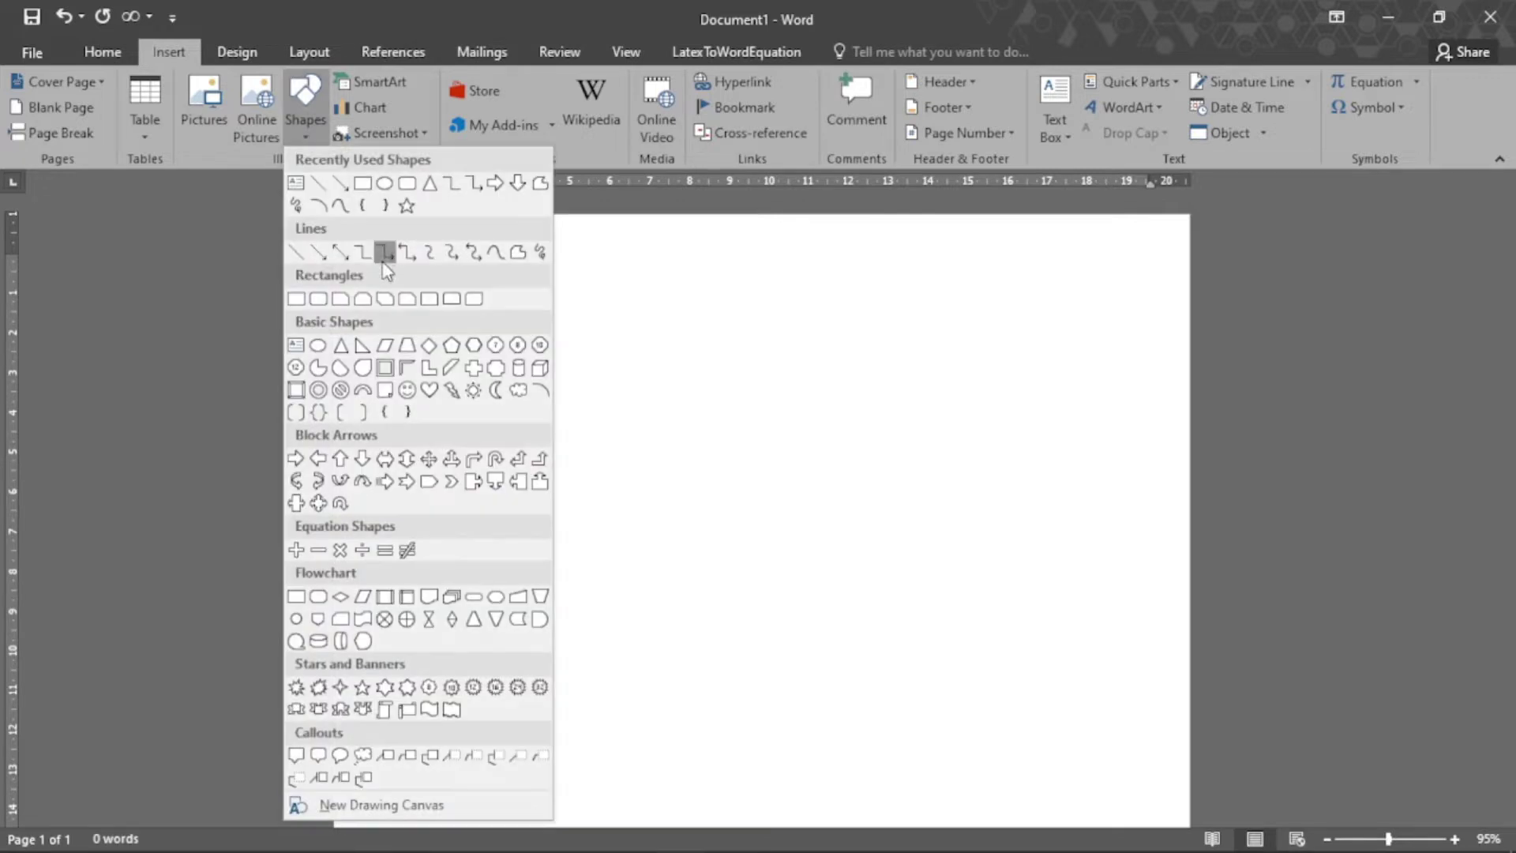
pyautogui.click(362, 187)
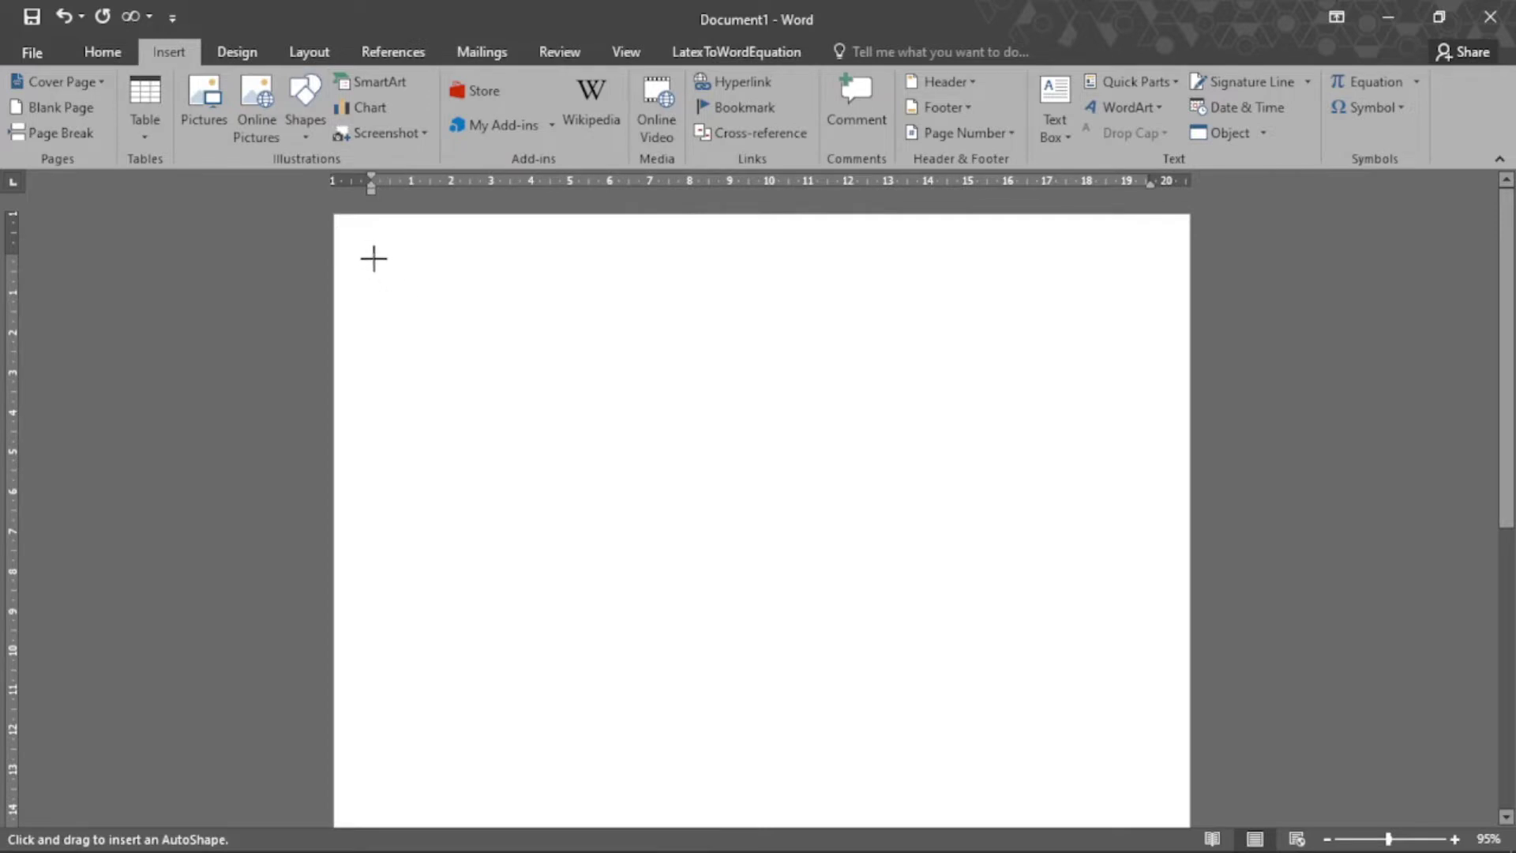
pyautogui.moveTo(374, 258); pyautogui.dragTo(1074, 698)
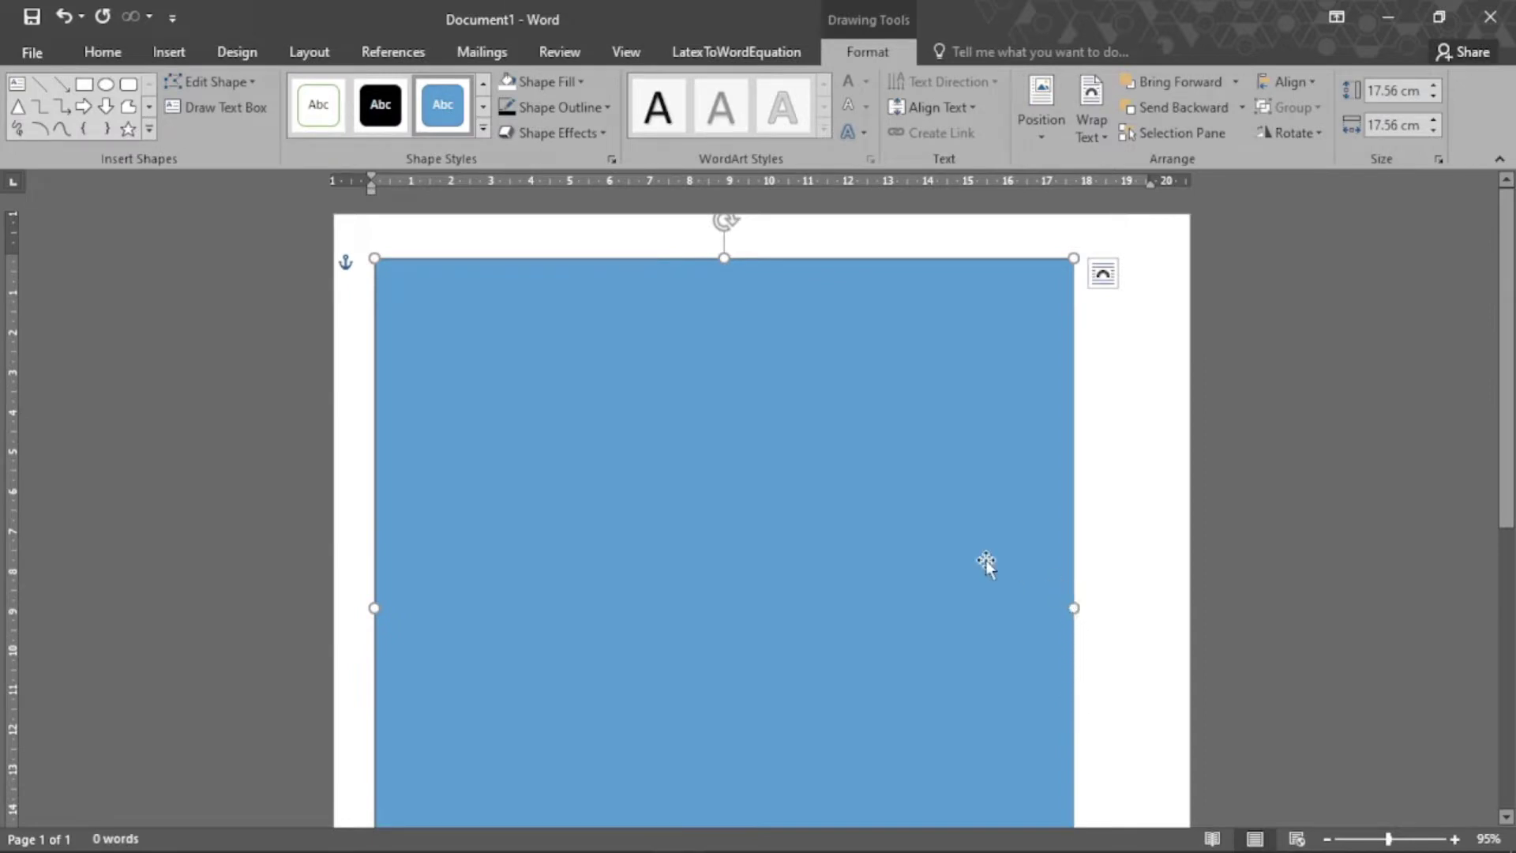
# Step: Move the blue square so its upper-left corner lines up with the page margins
pyautogui.moveTo(839, 494); pyautogui.dragTo(828, 484)
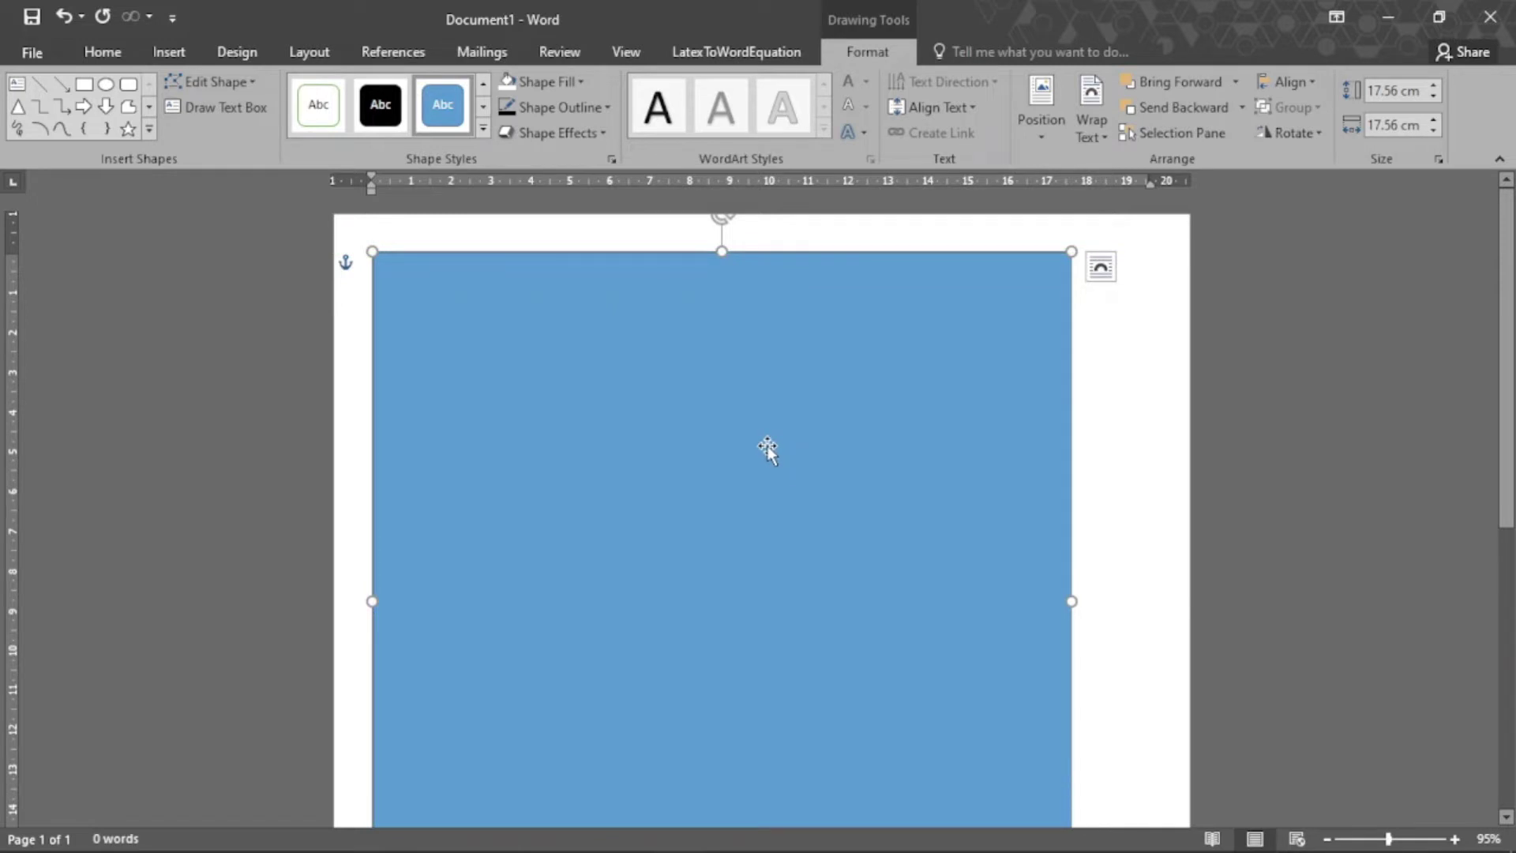
pyautogui.moveTo(766, 446); pyautogui.dragTo(766, 447)
pyautogui.moveTo(426, 334)
pyautogui.mouseDown()
pyautogui.moveTo(446, 340)
pyautogui.moveTo(418, 338)
pyautogui.mouseUp()
# Step: Set the square's height and width to 20 cm and center it horizontally on the page
pyautogui.click(1404, 92)
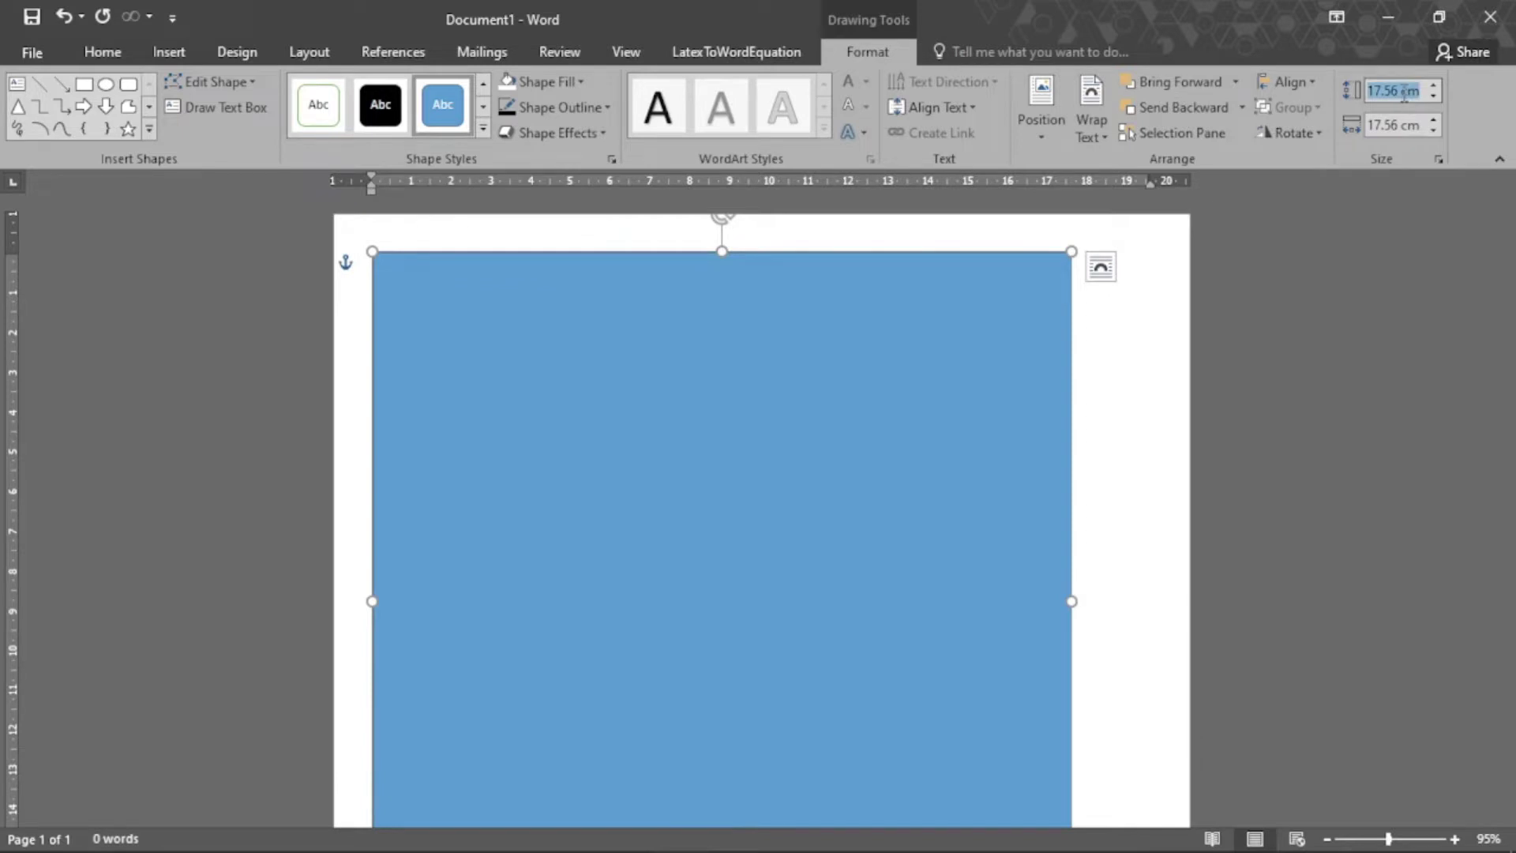
pyautogui.write('20')
pyautogui.click(1400, 124)
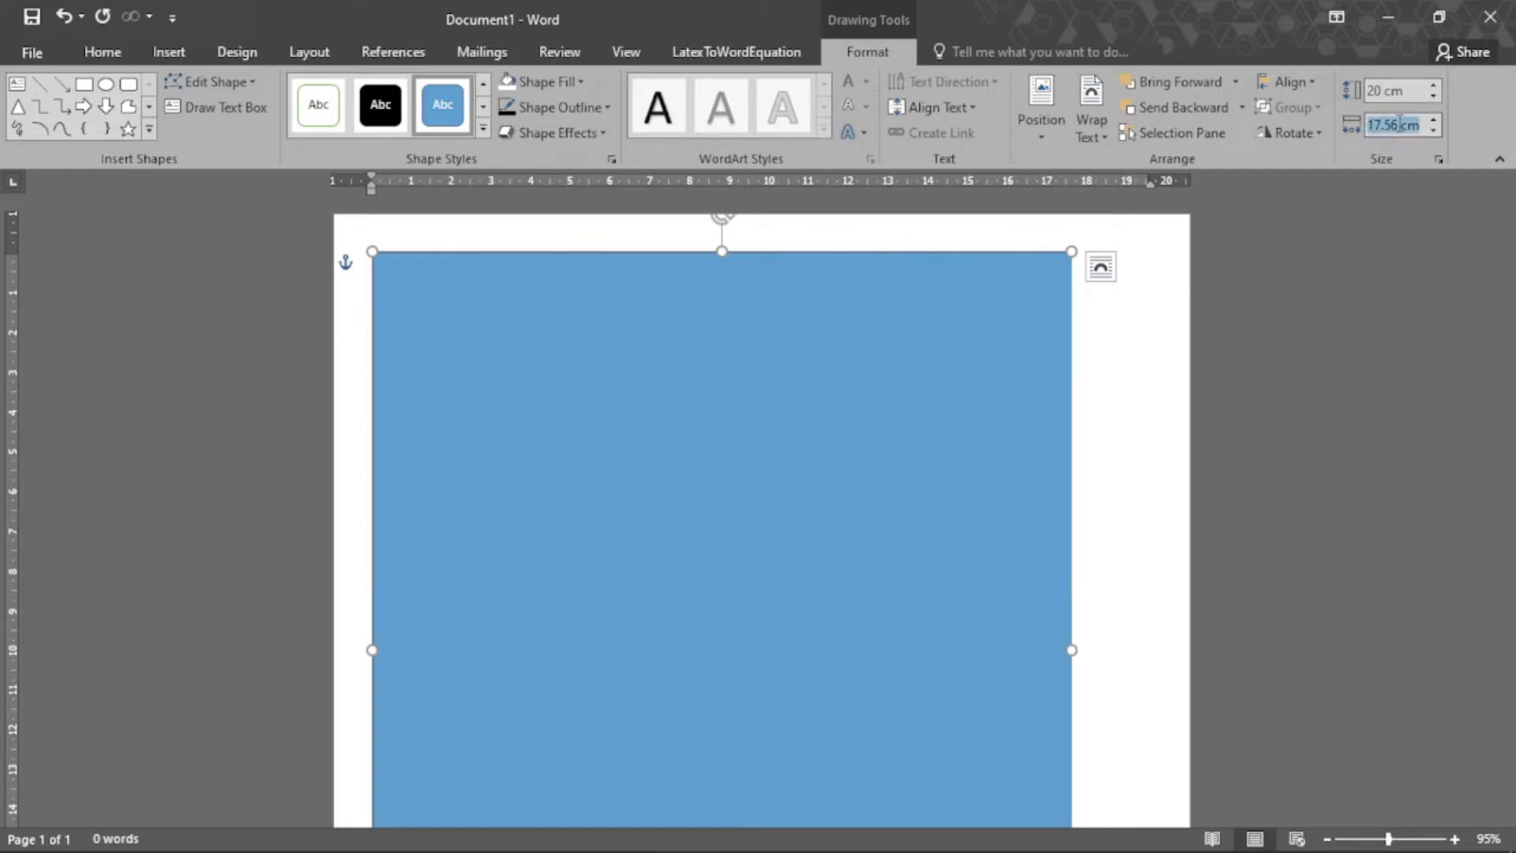
pyautogui.write('20')
pyautogui.press('Return')
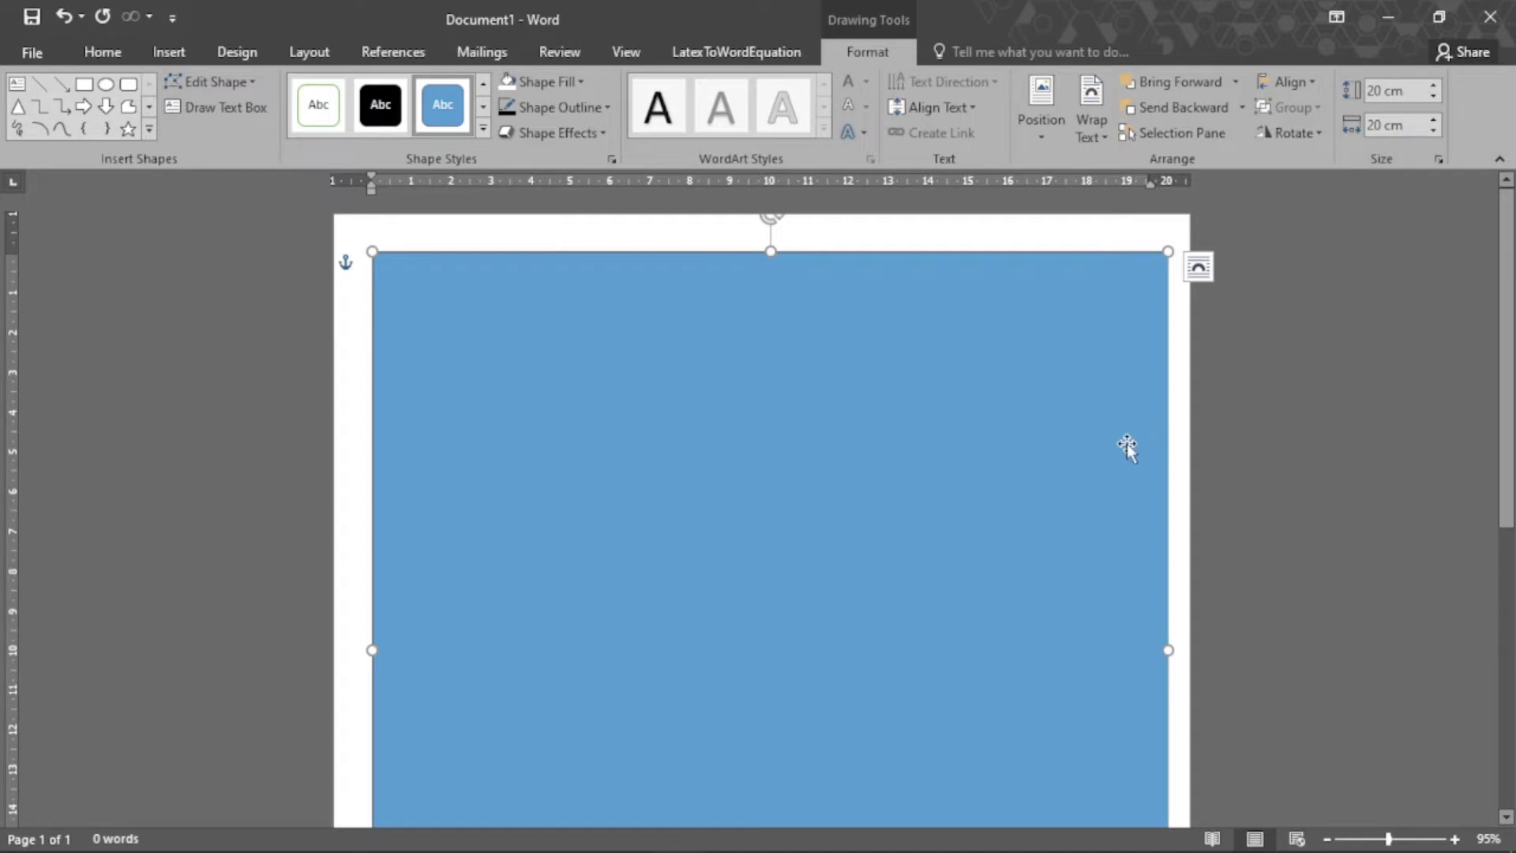
pyautogui.moveTo(1127, 443); pyautogui.dragTo(1116, 450)
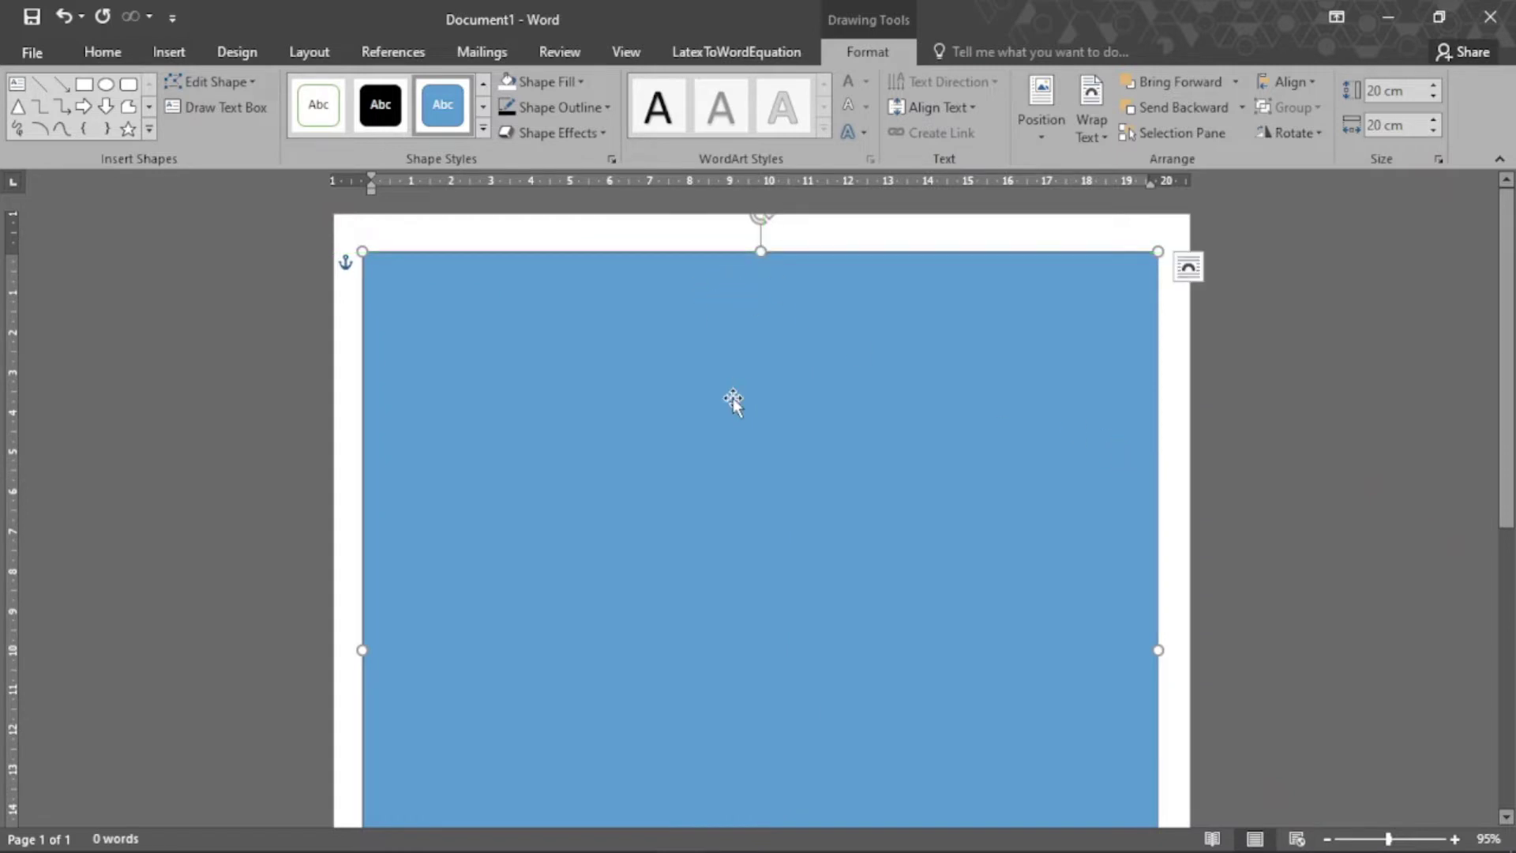
pyautogui.moveTo(734, 556); pyautogui.dragTo(811, 526)
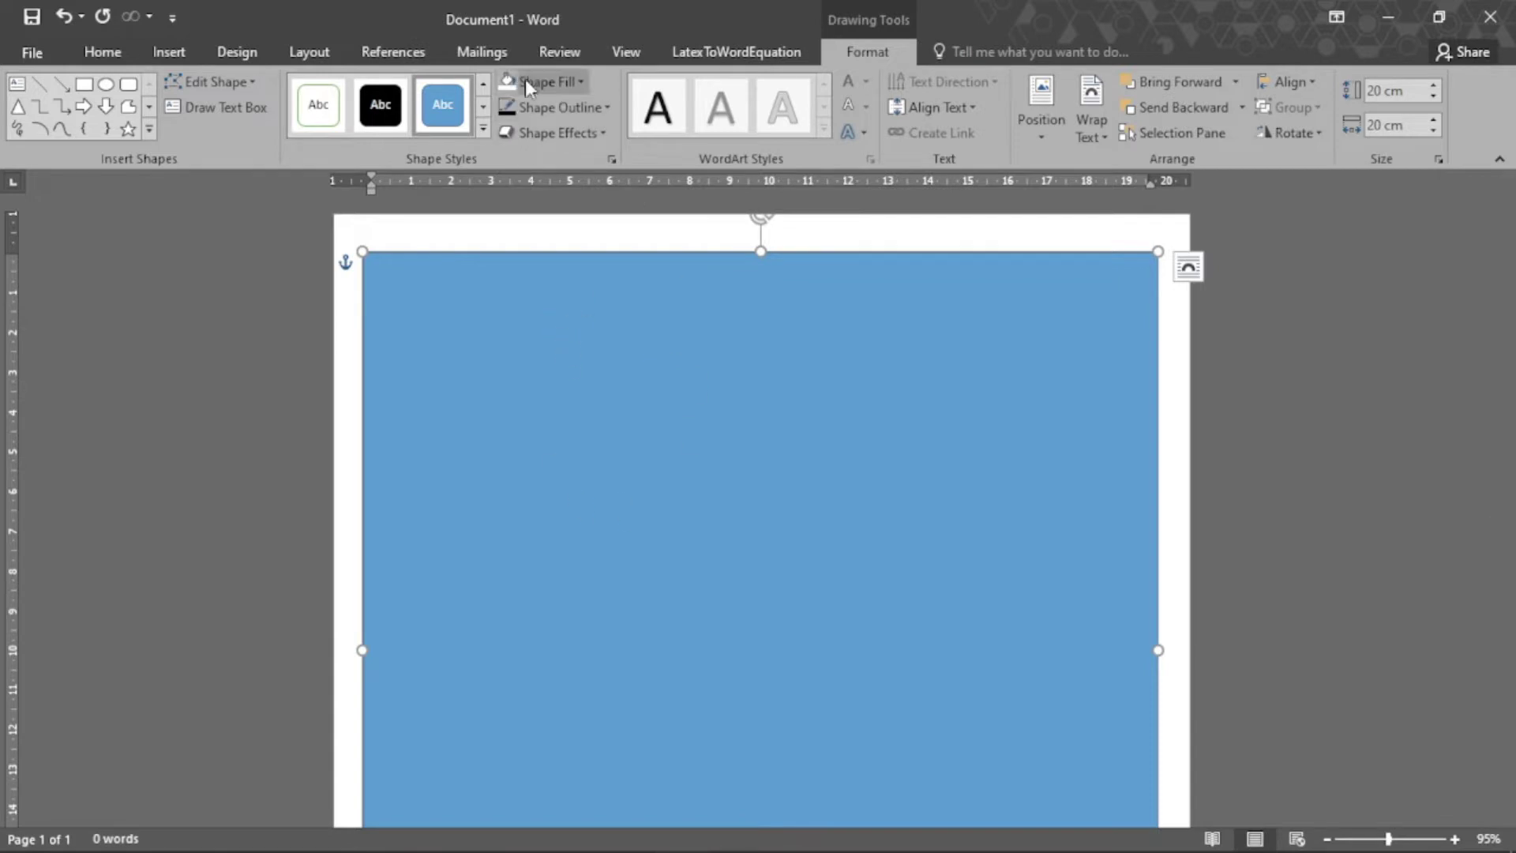
# Step: Give the square a white fill and a black outline 3 pt thick
pyautogui.click(547, 87)
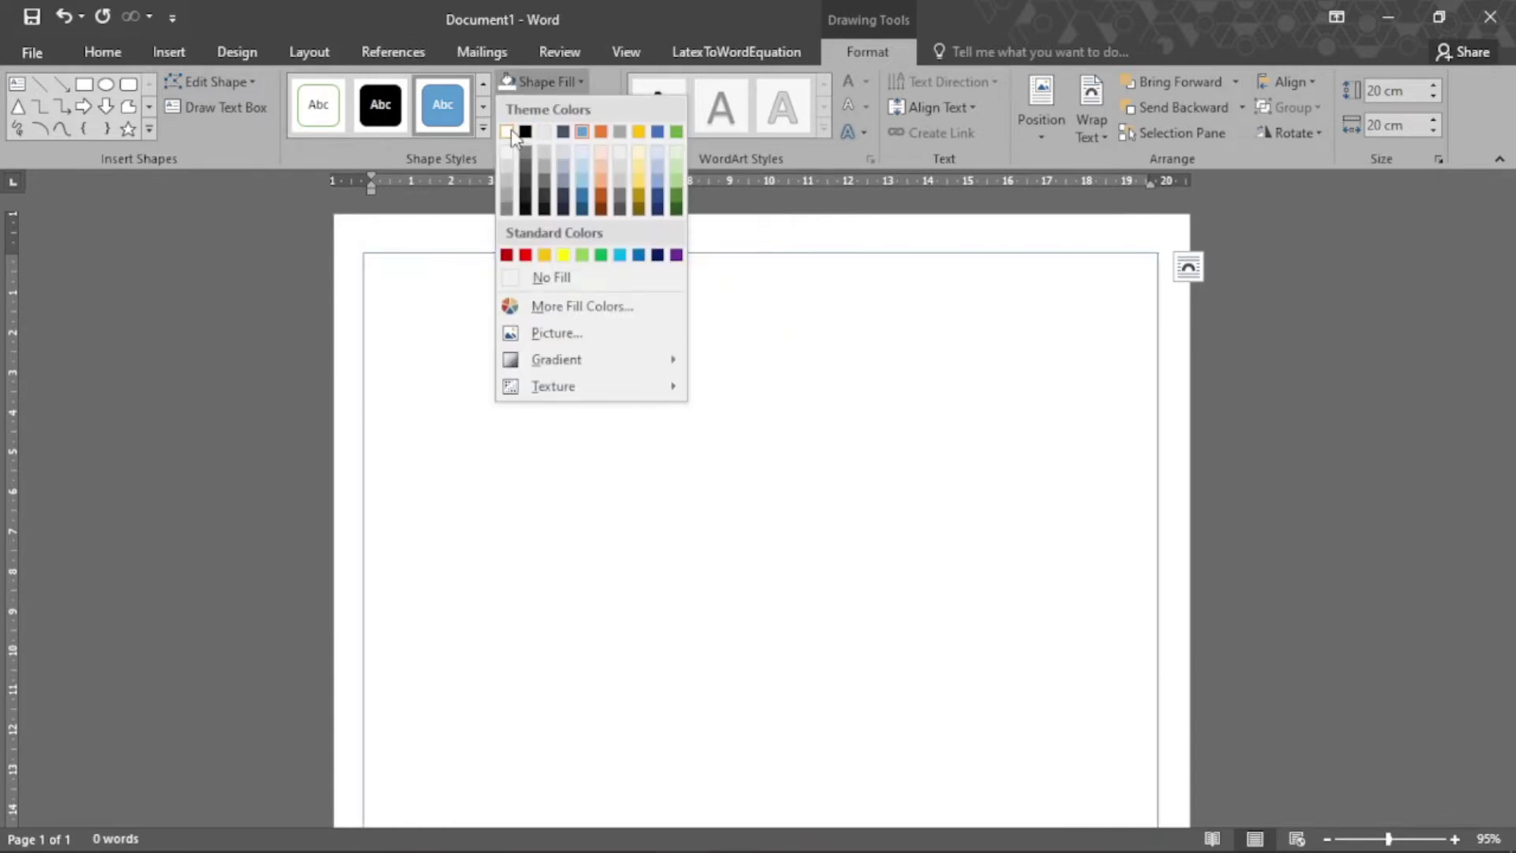
pyautogui.click(510, 130)
pyautogui.click(562, 109)
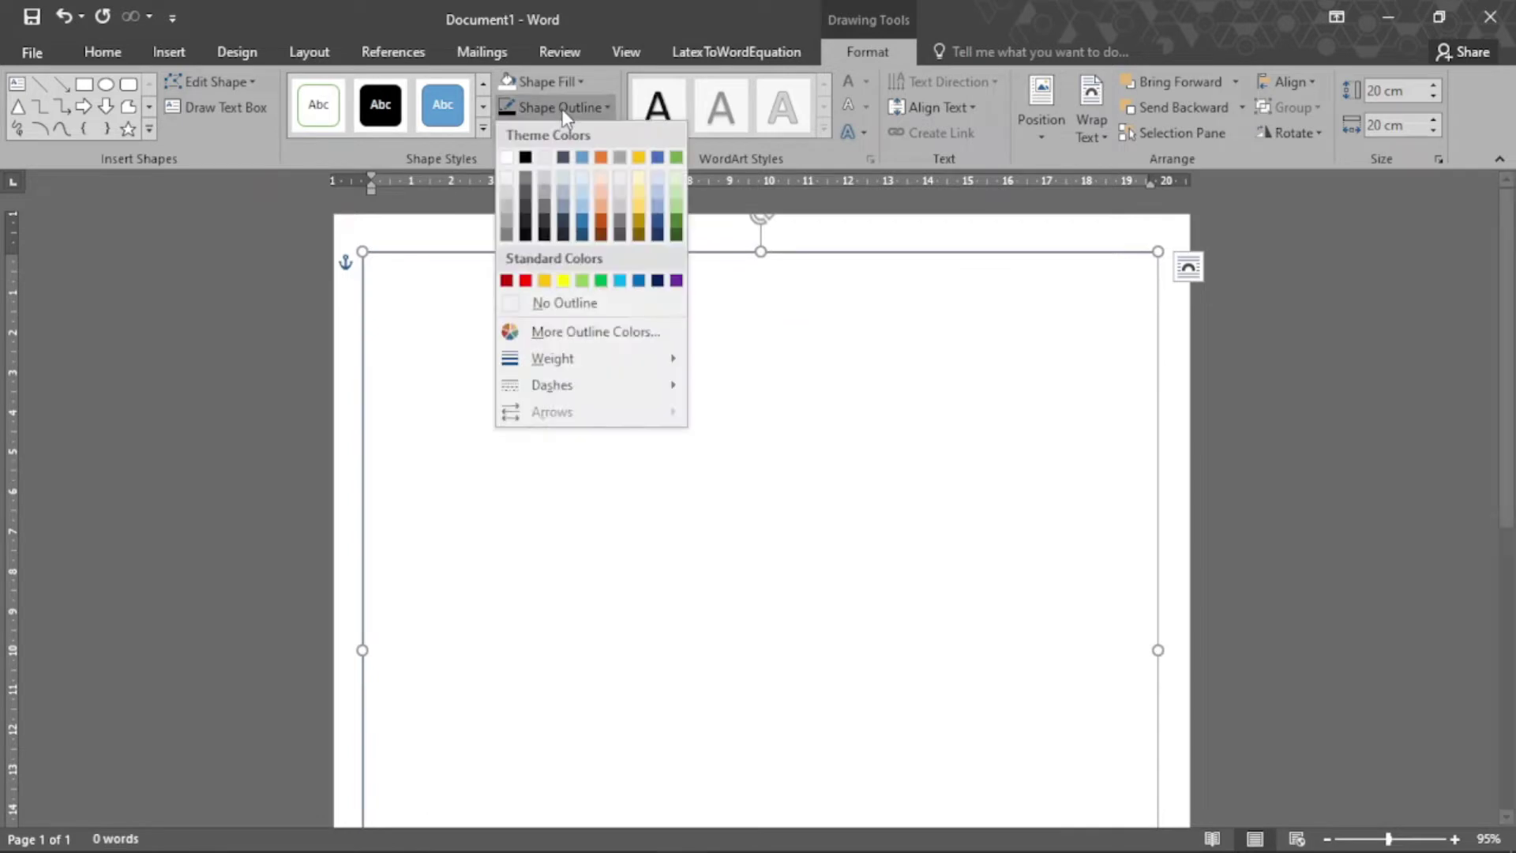
pyautogui.click(566, 103)
pyautogui.click(565, 103)
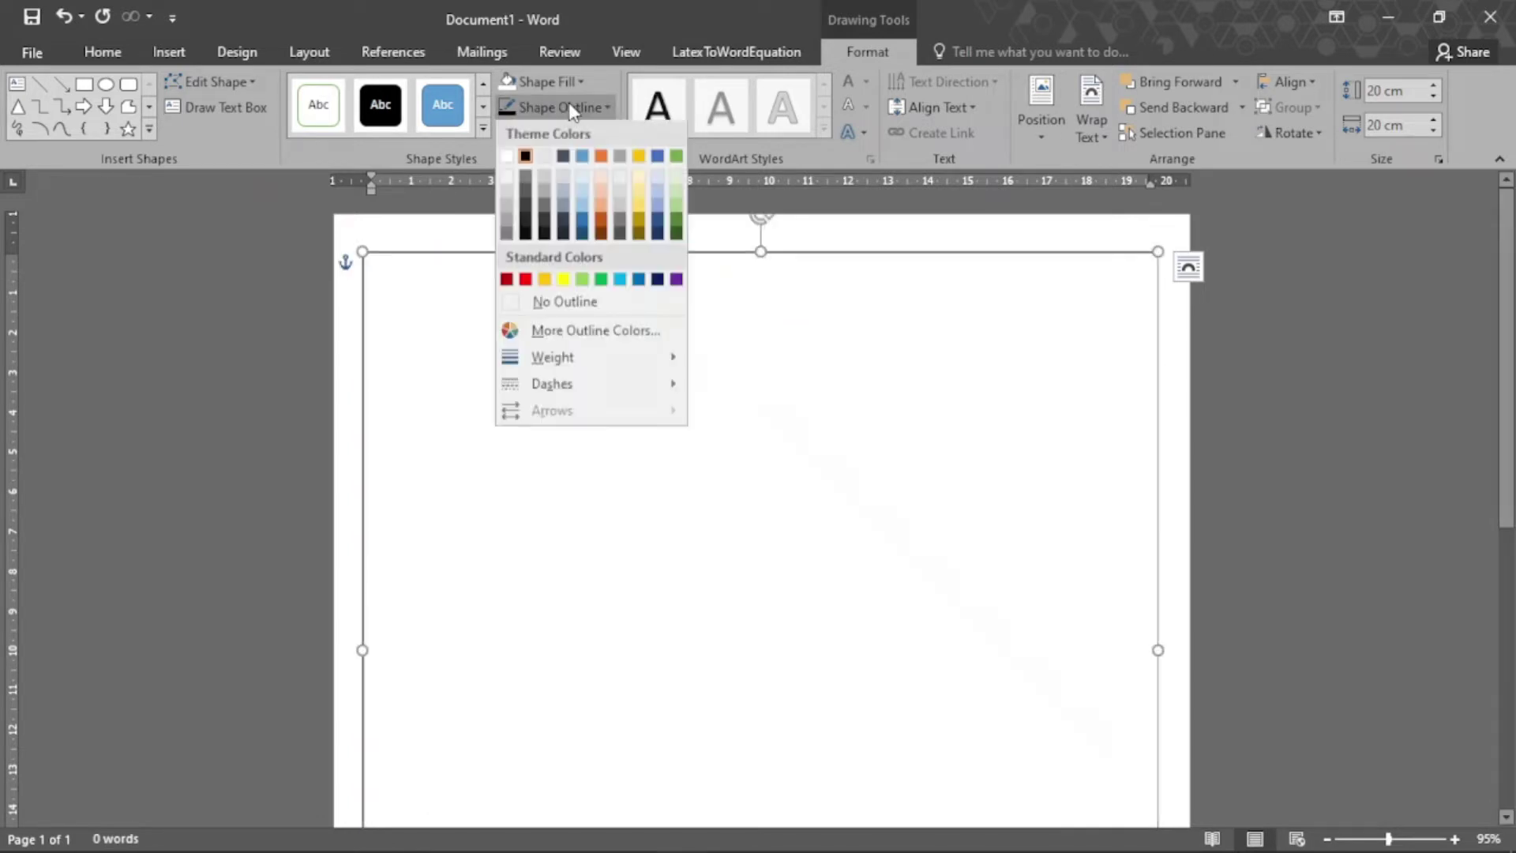
pyautogui.moveTo(632, 363)
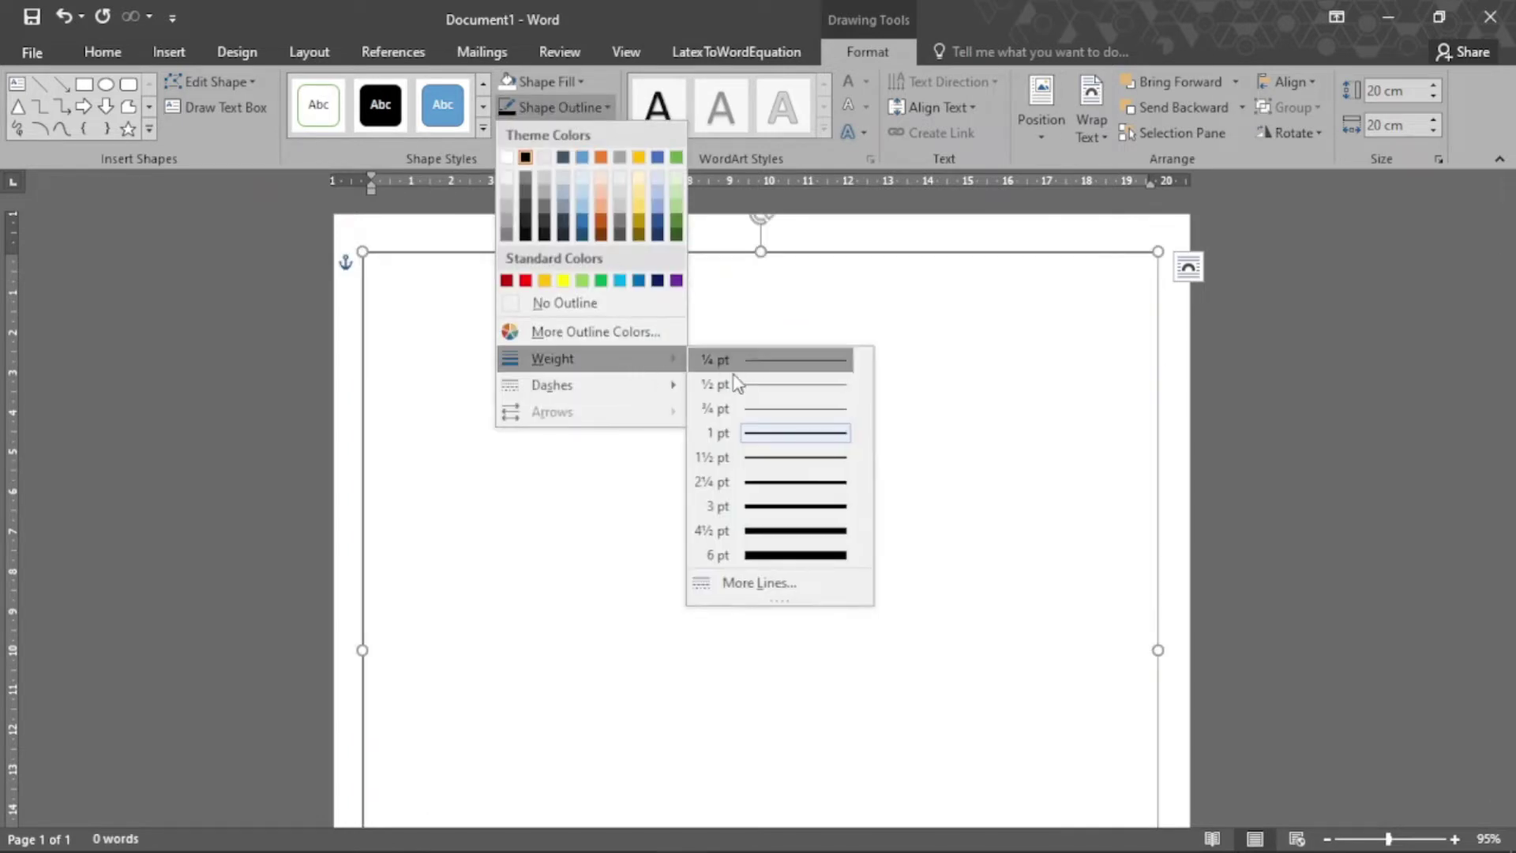
pyautogui.click(743, 508)
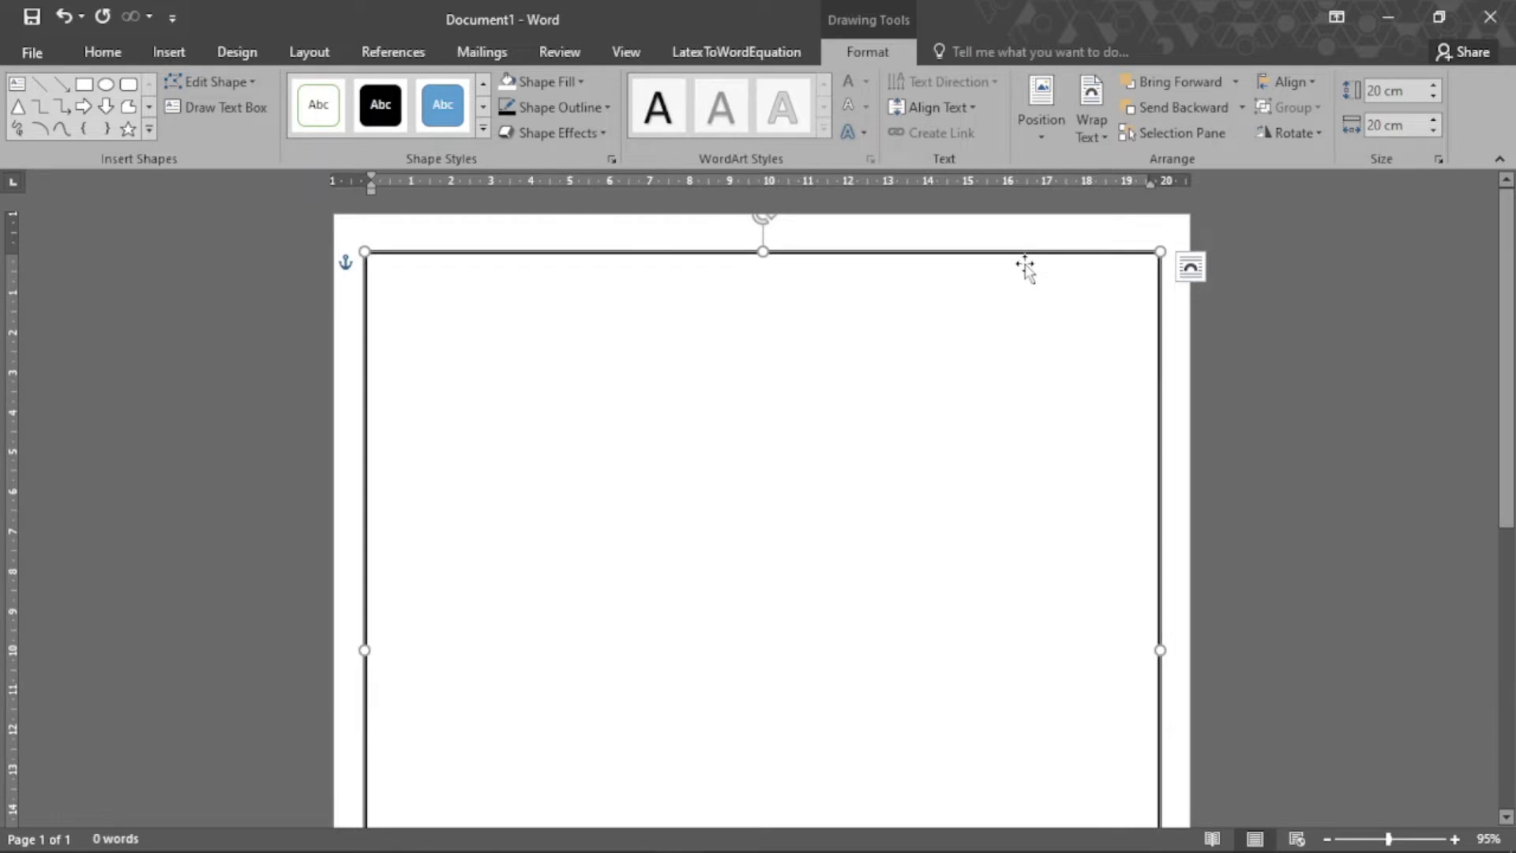
# Step: Make a 16 cm by 16 cm copy of the outlined square and place it roughly centered inside the original's width
pyautogui.hotkey('ctrl', 'v')
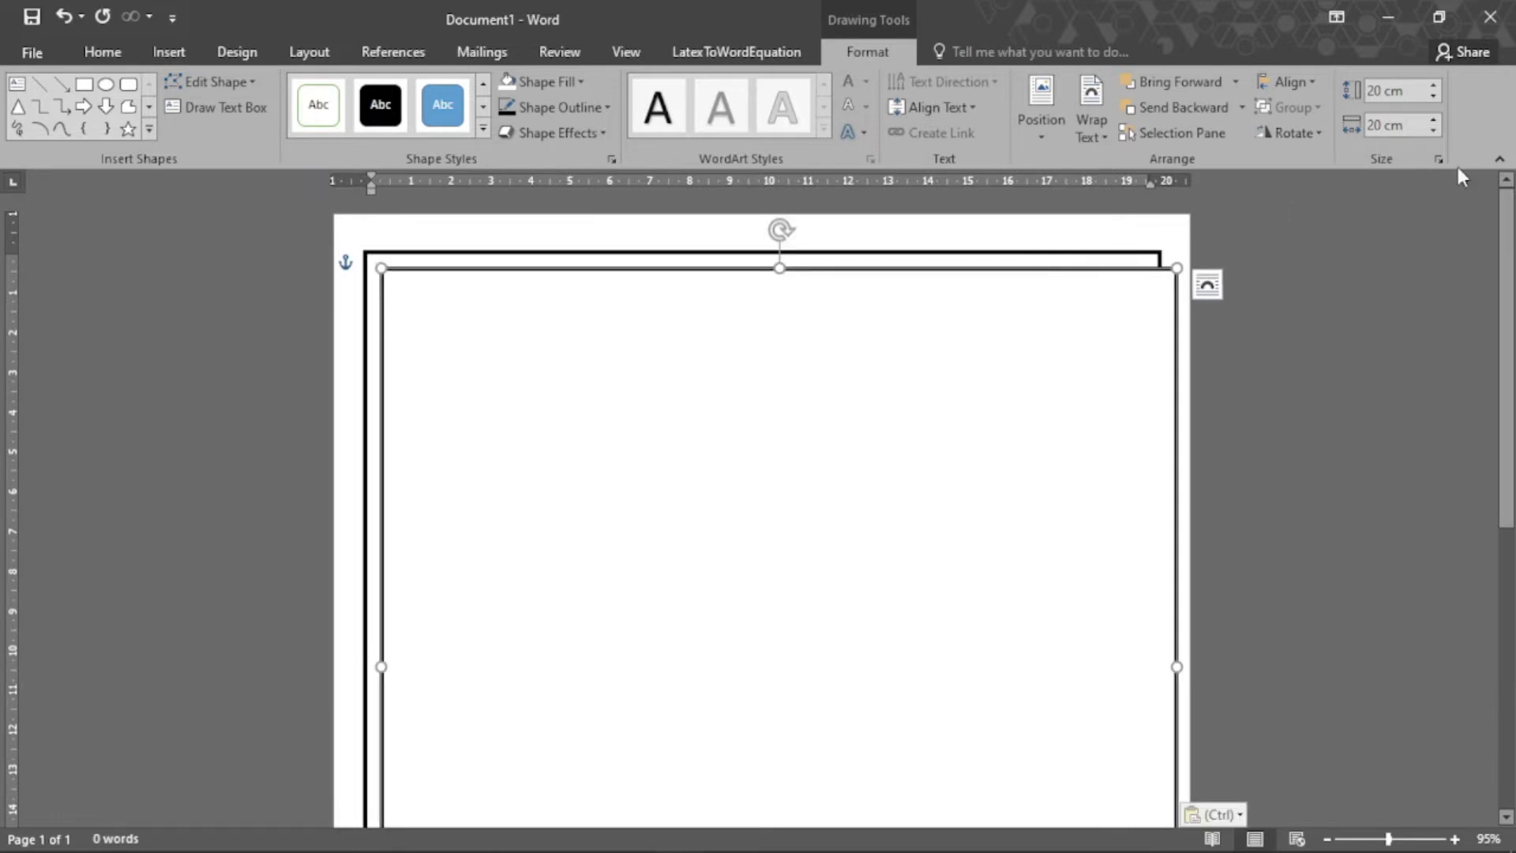
pyautogui.click(1406, 93)
pyautogui.write('1')
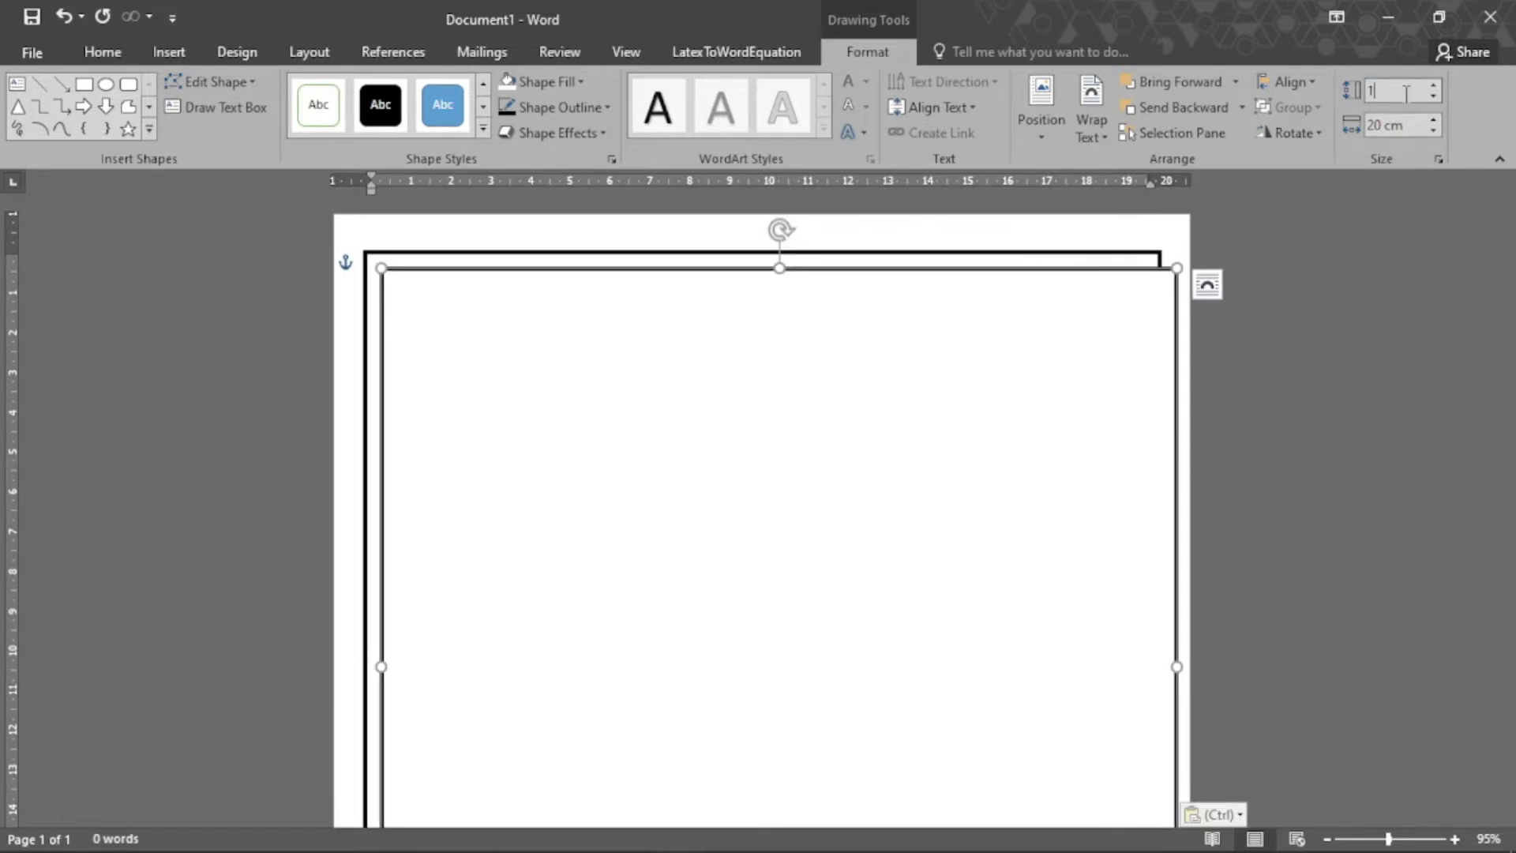
pyautogui.write('6')
pyautogui.click(1409, 125)
pyautogui.write('1')
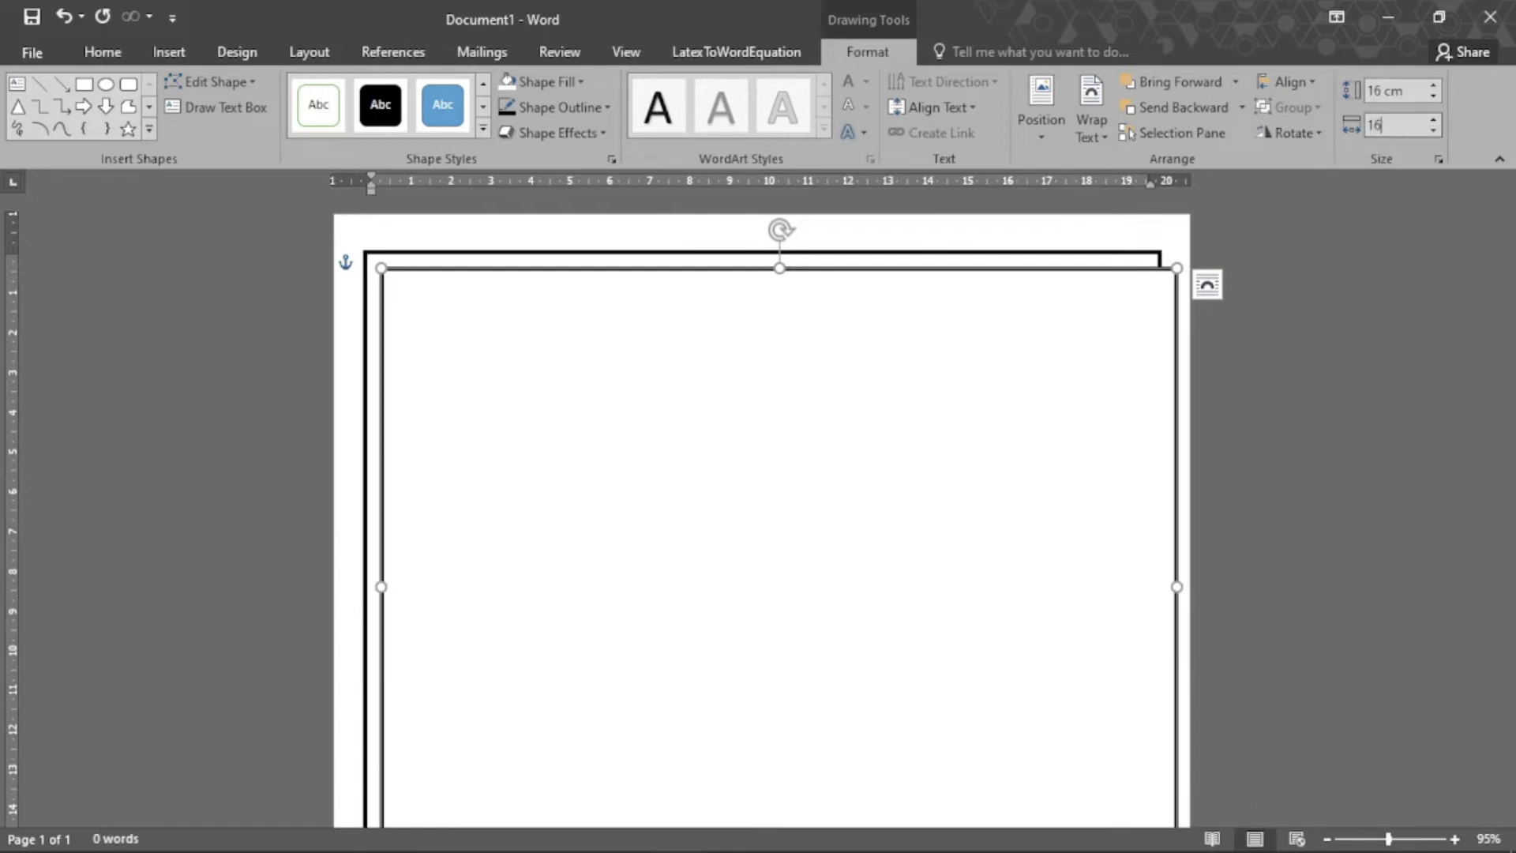
pyautogui.write('6')
pyautogui.press('Return')
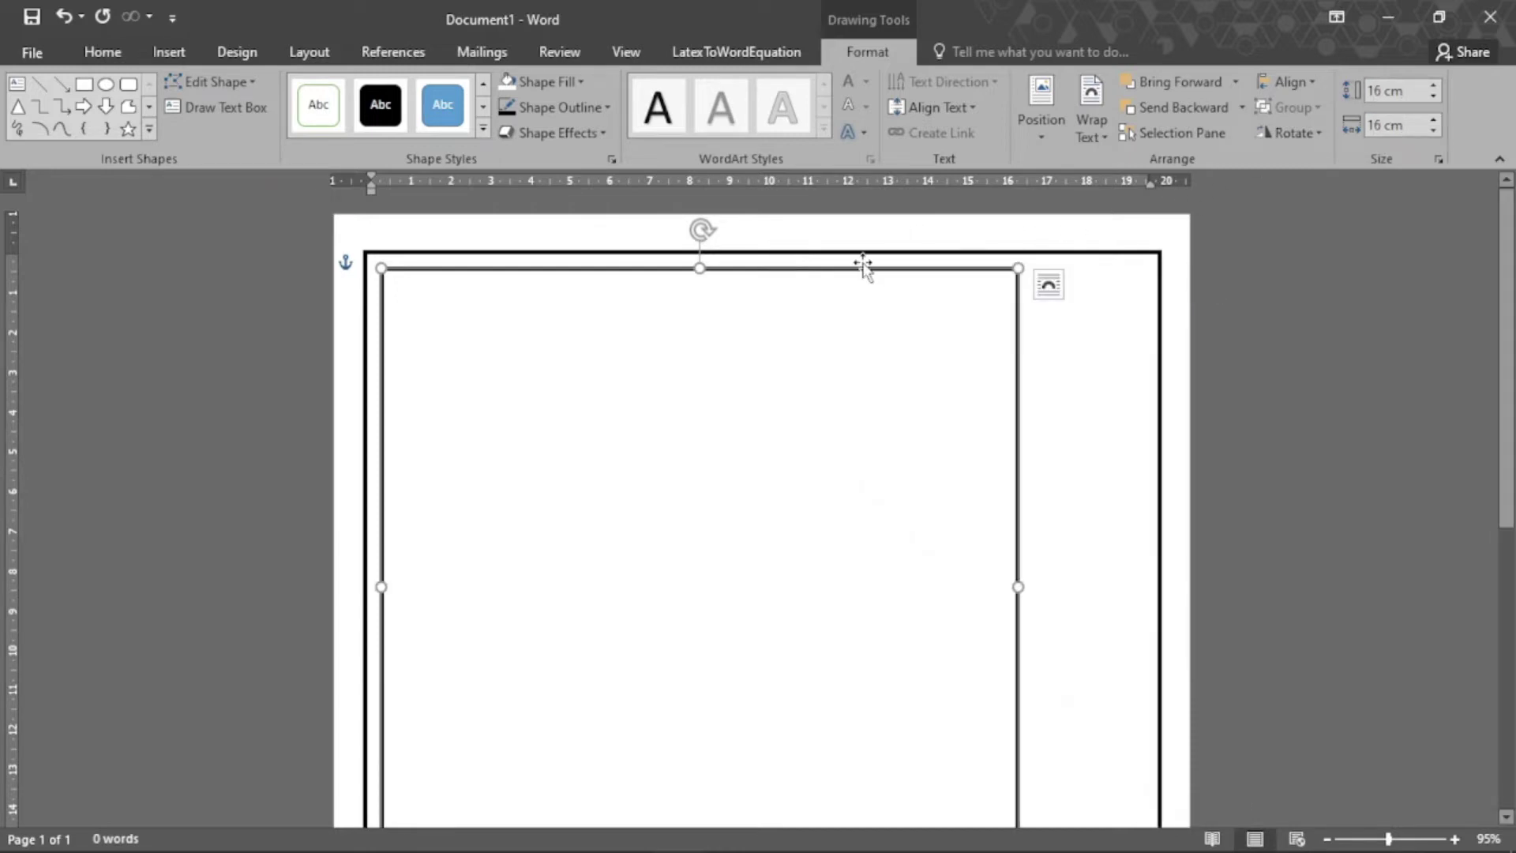
pyautogui.moveTo(864, 269); pyautogui.dragTo(919, 309)
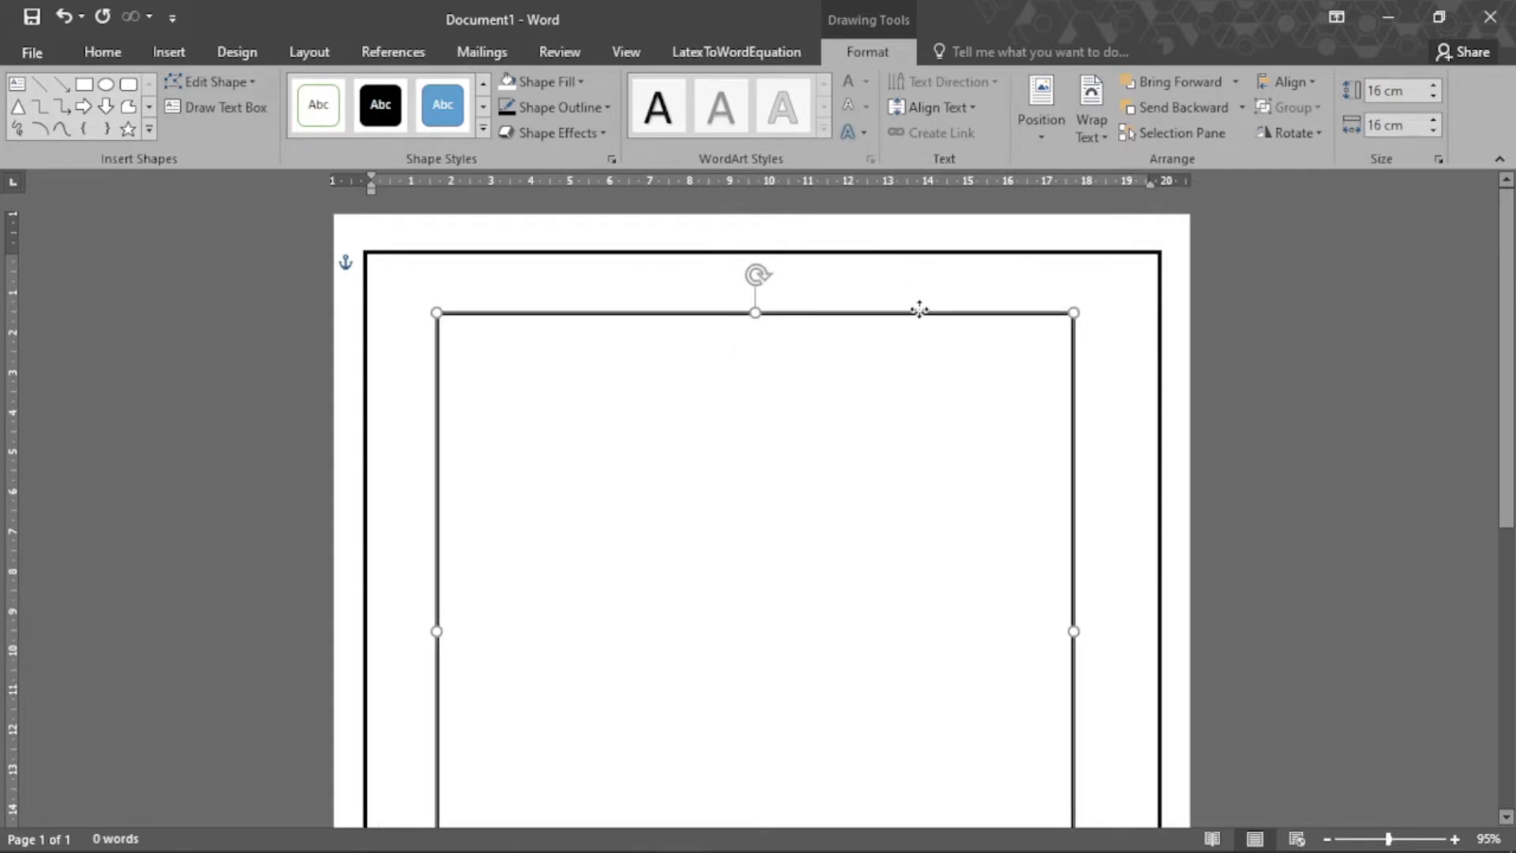
# Step: Draw a vertical line down from the outer square's top edge near its upper-left corner and set its height to 2 cm
pyautogui.click(169, 53)
pyautogui.click(305, 110)
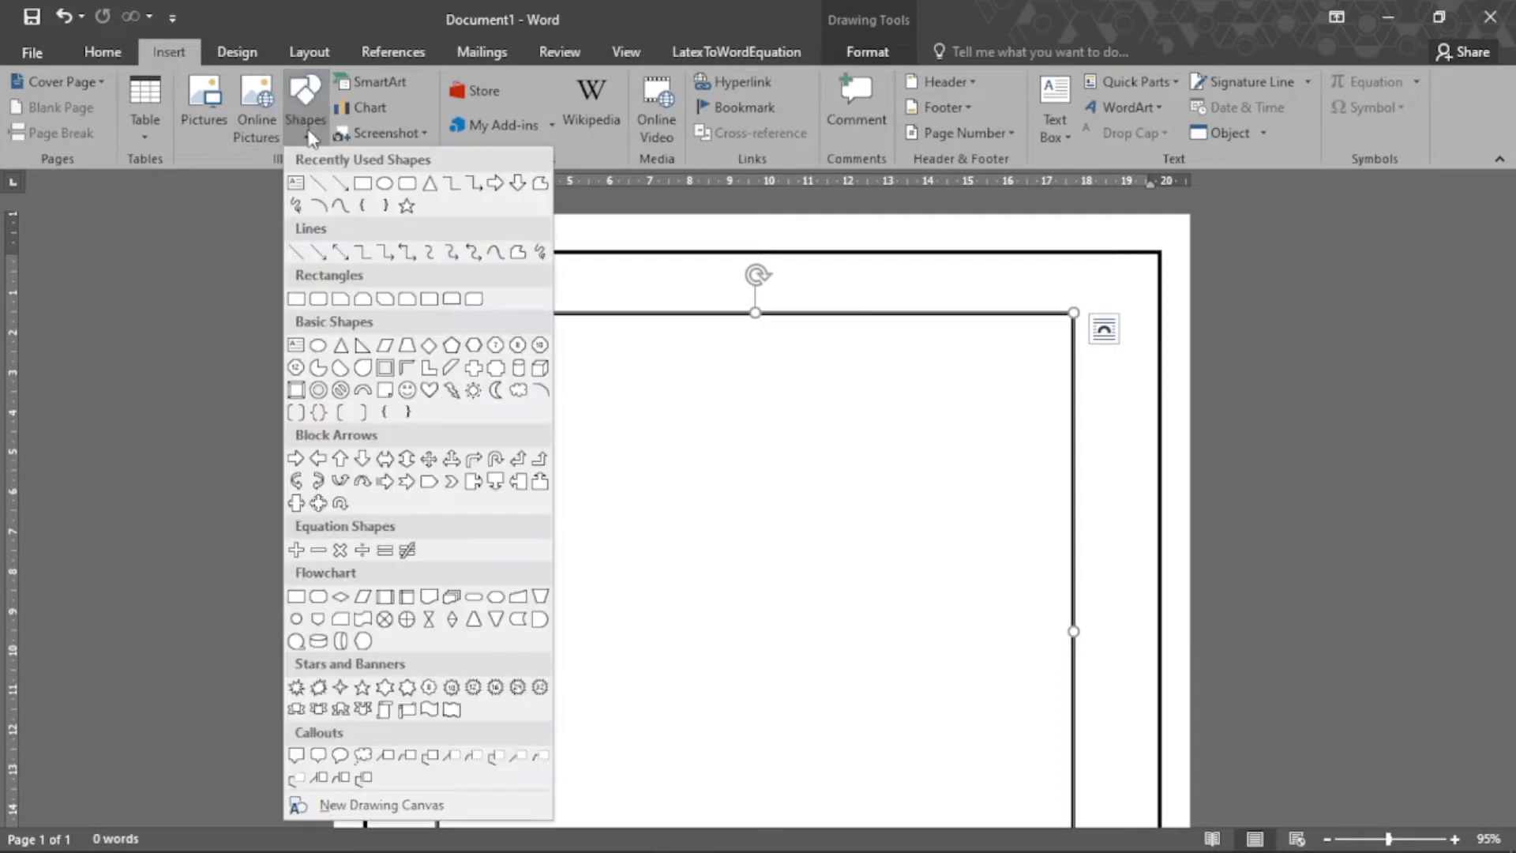
pyautogui.click(319, 186)
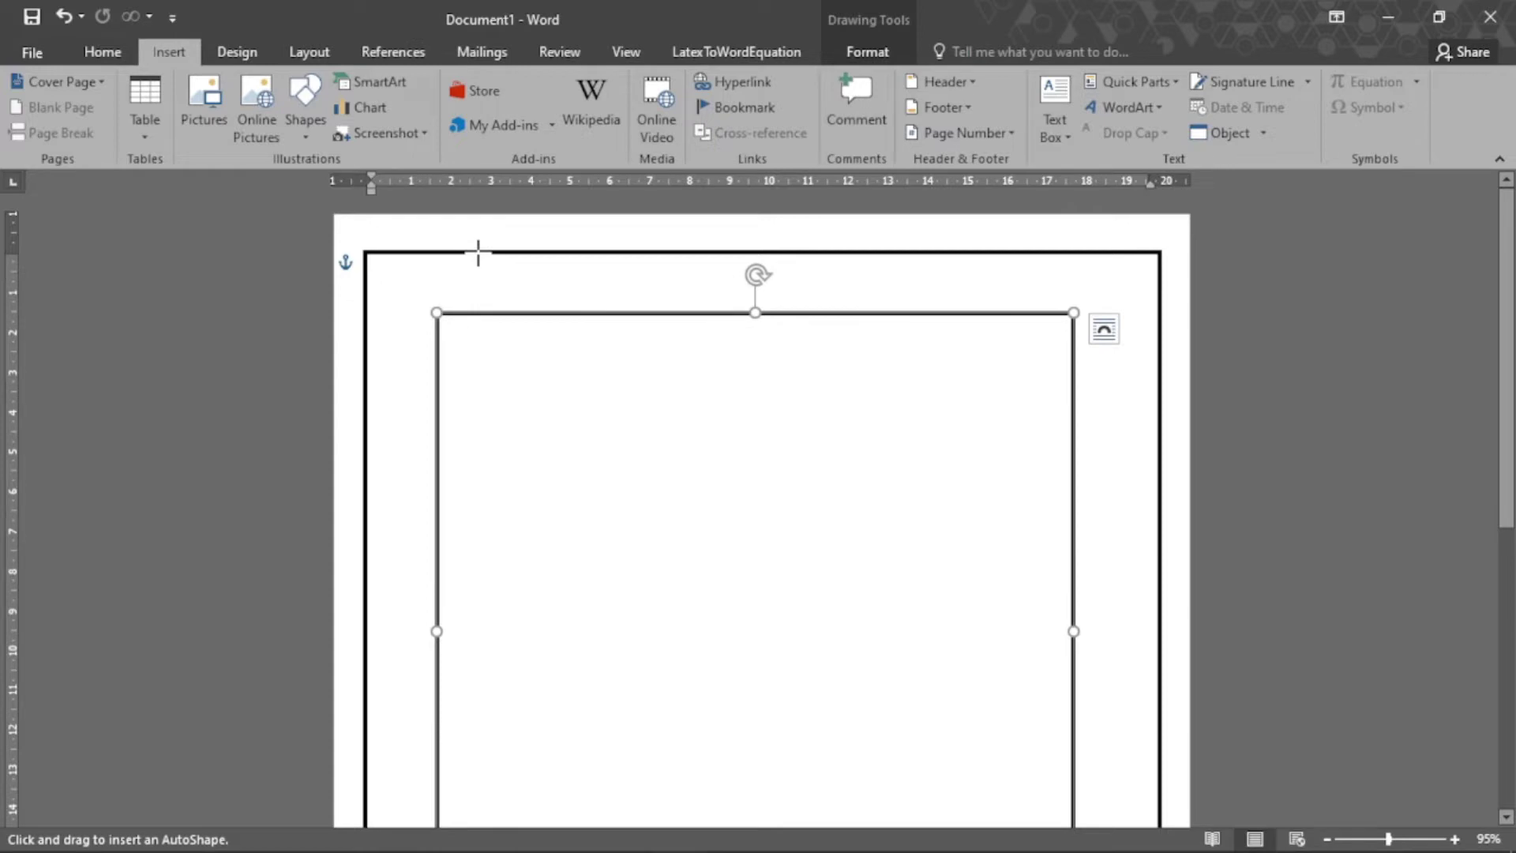
pyautogui.moveTo(478, 252); pyautogui.dragTo(479, 314)
pyautogui.click(1393, 90)
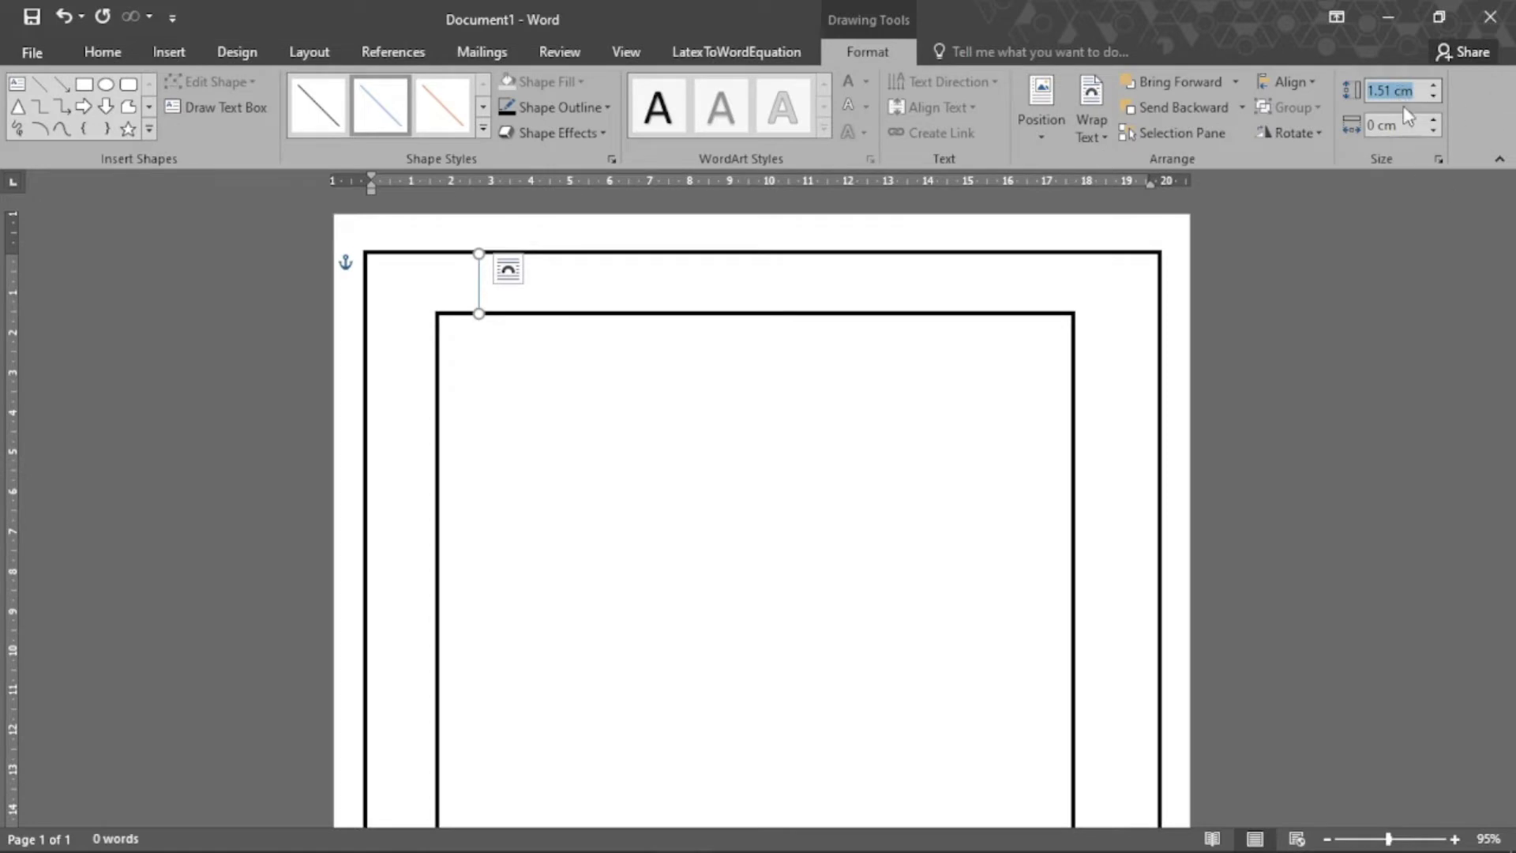
pyautogui.write('2')
pyautogui.press('Return')
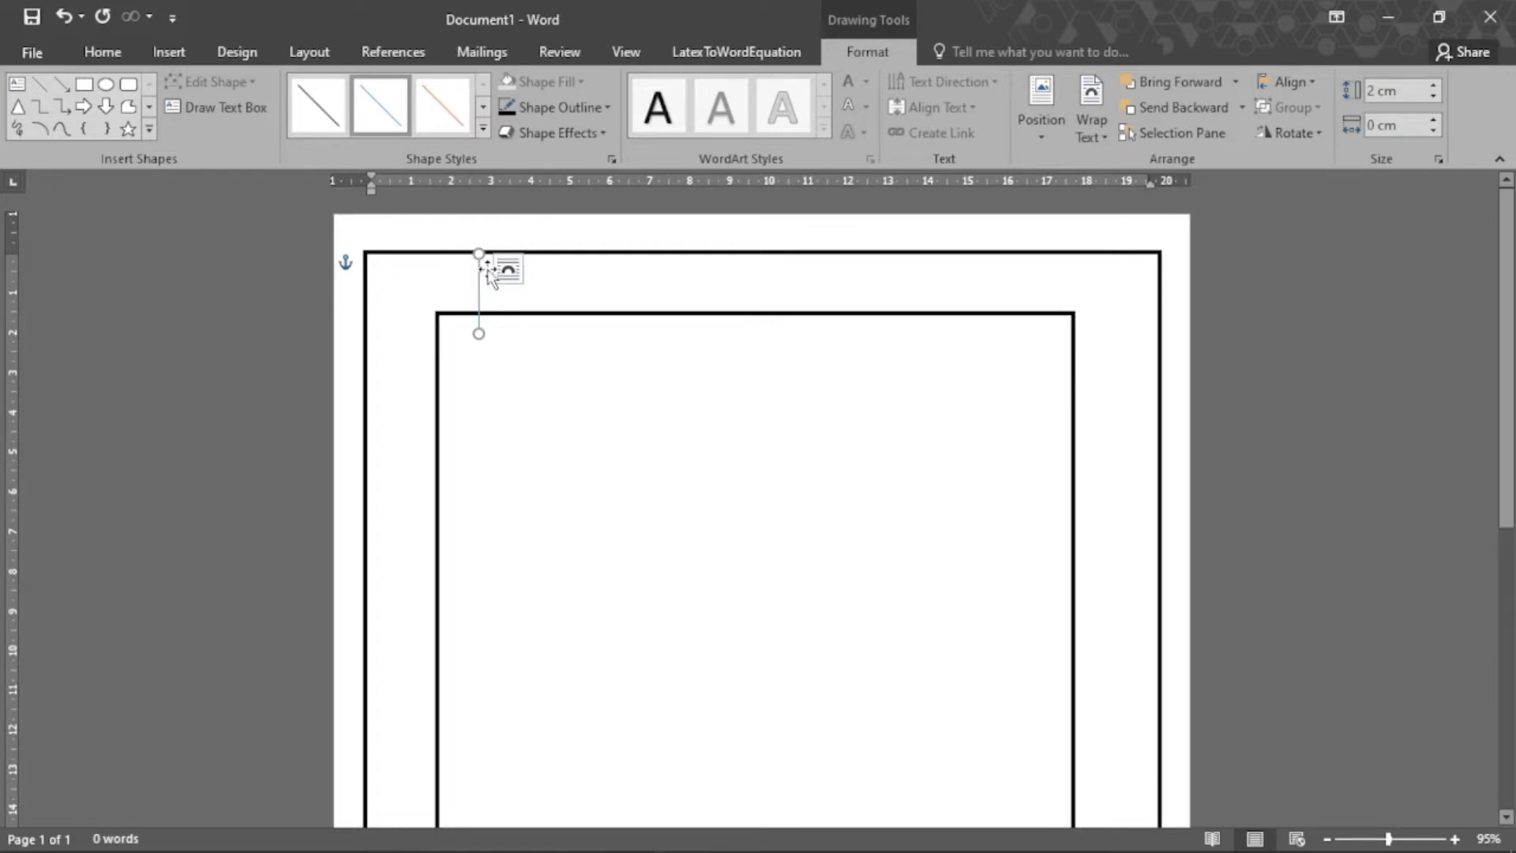
# Step: Nudge the vertical line up onto the outer square's top edge and the inner square down to the line's lower end
pyautogui.hotkey('ctrl', 'Up')
pyautogui.hotkey('ctrl', 'Up')
pyautogui.click(554, 315)
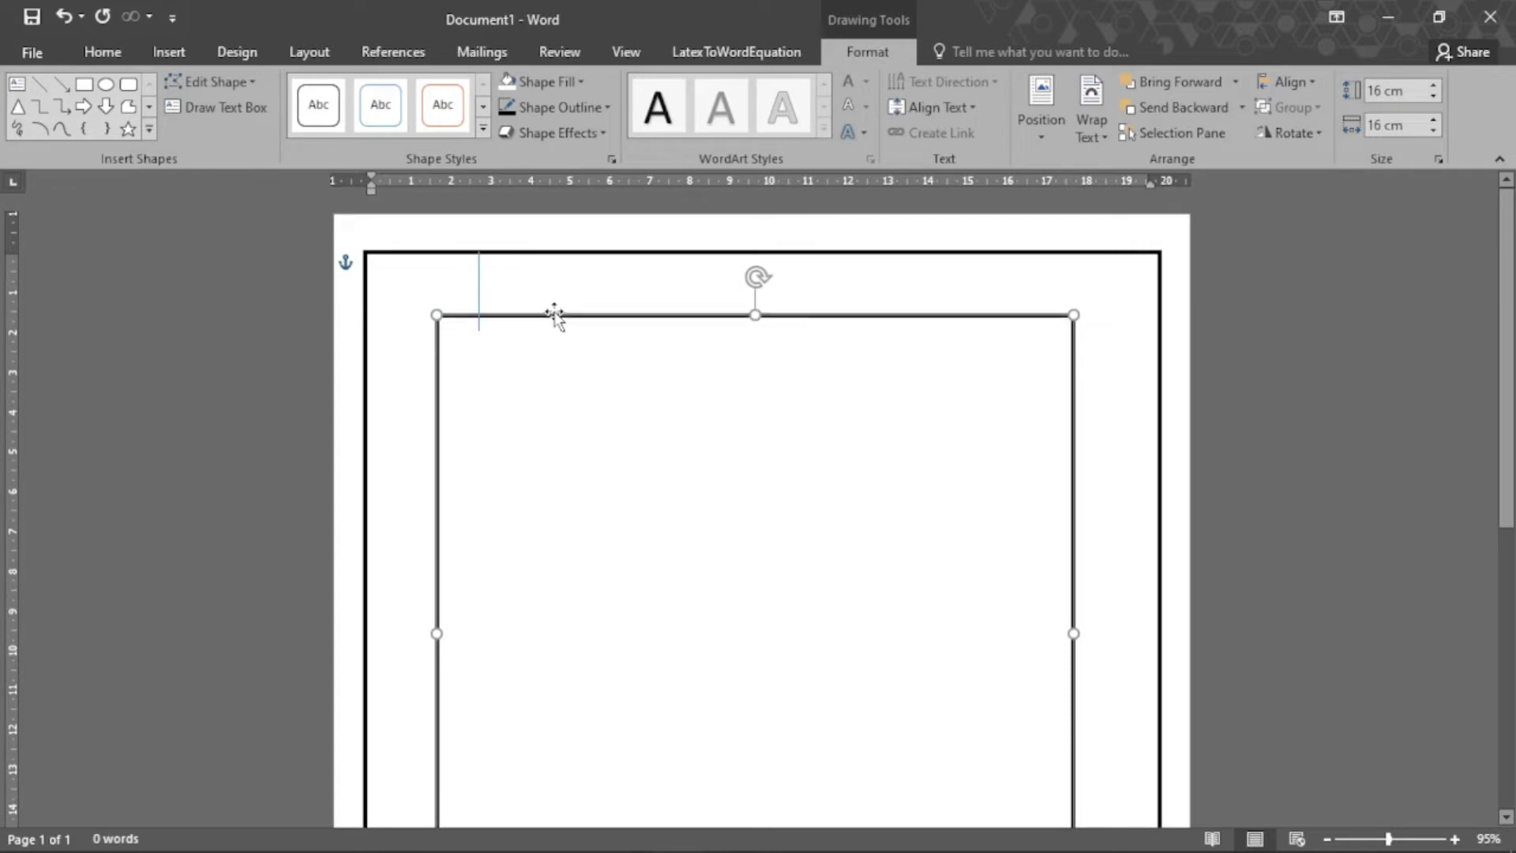
pyautogui.press('Down')
pyautogui.hotkey('ctrl', 'Up')
# Step: Fine-tune the inner square's vertical position so its top edge meets the lower end of the 2 cm line
pyautogui.click(482, 302)
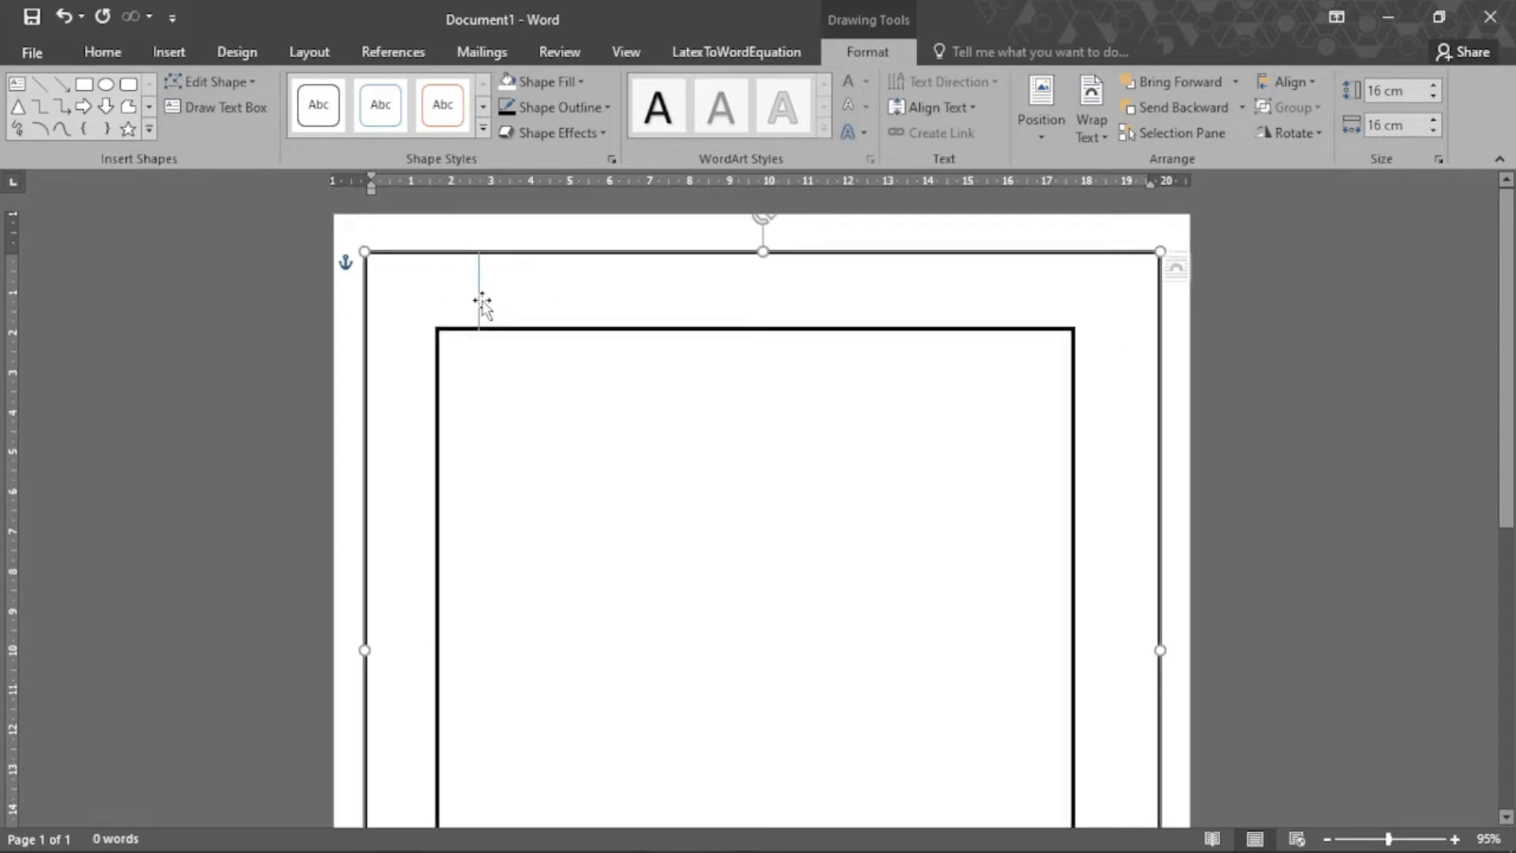
pyautogui.click(476, 230)
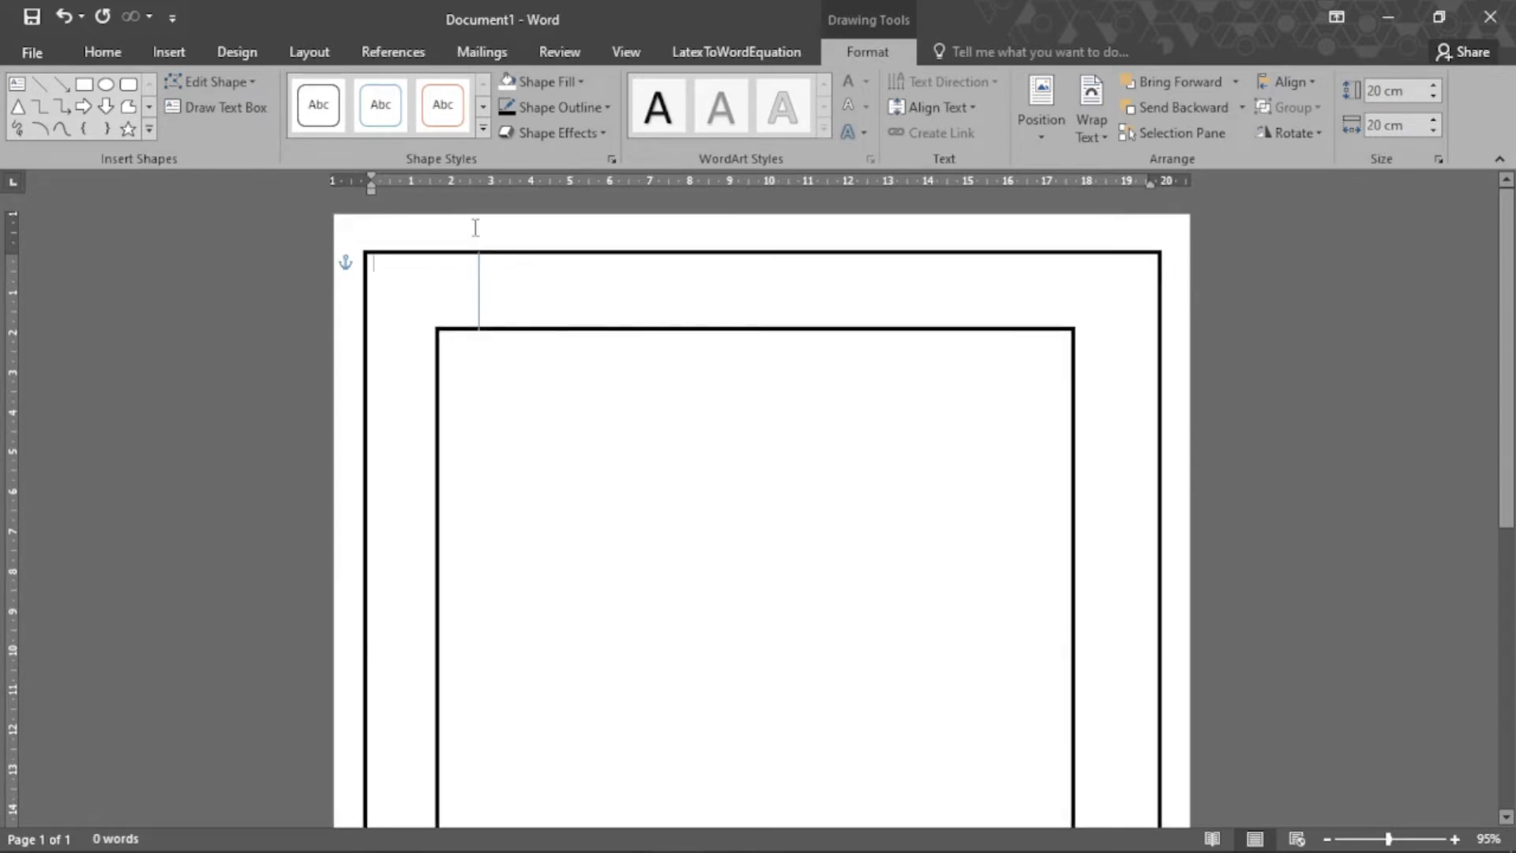
pyautogui.click(478, 264)
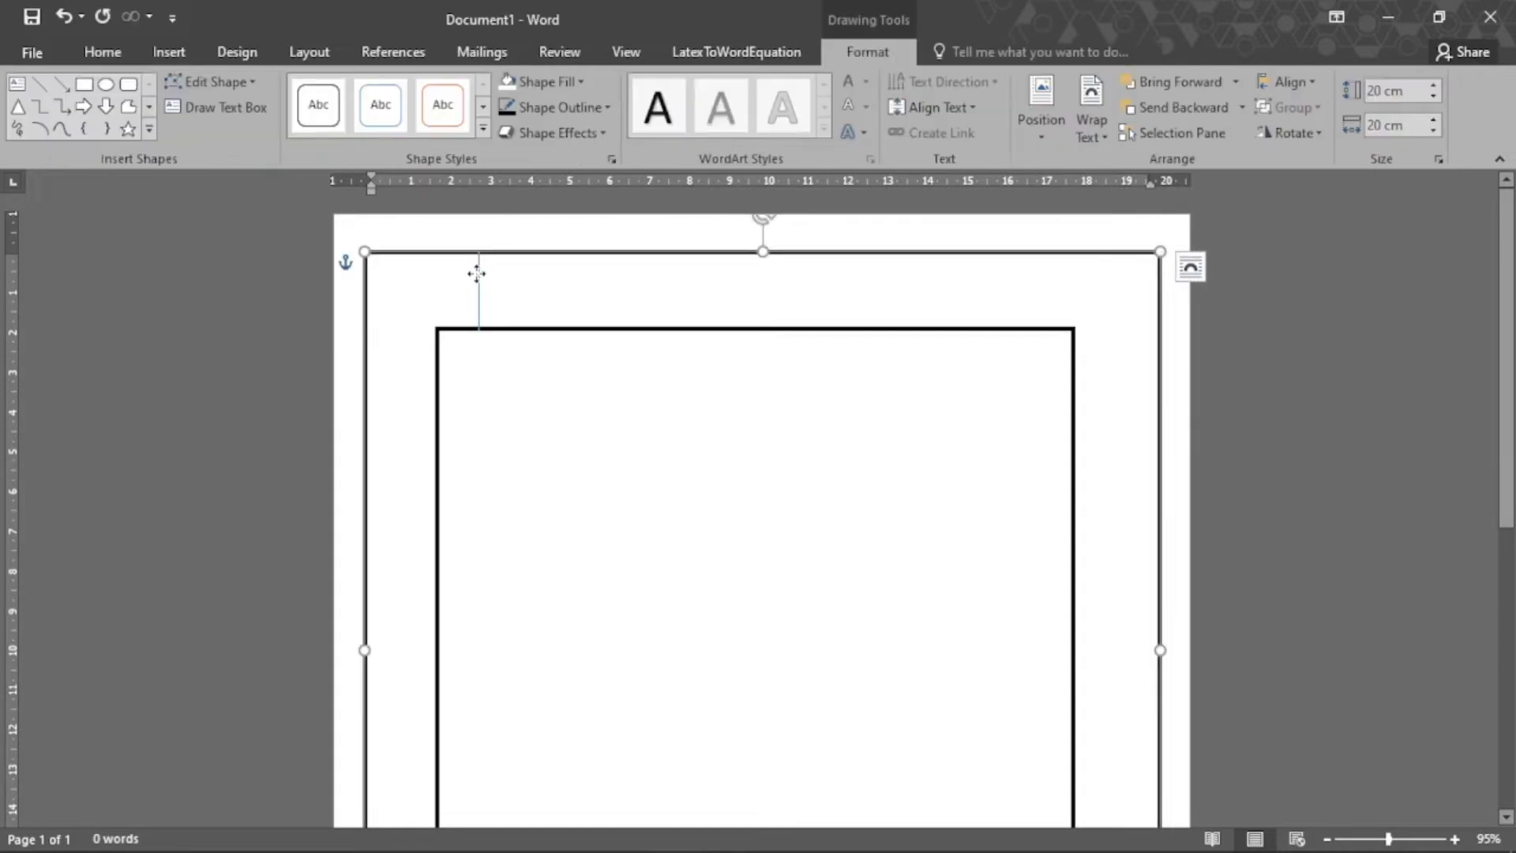
pyautogui.click(480, 297)
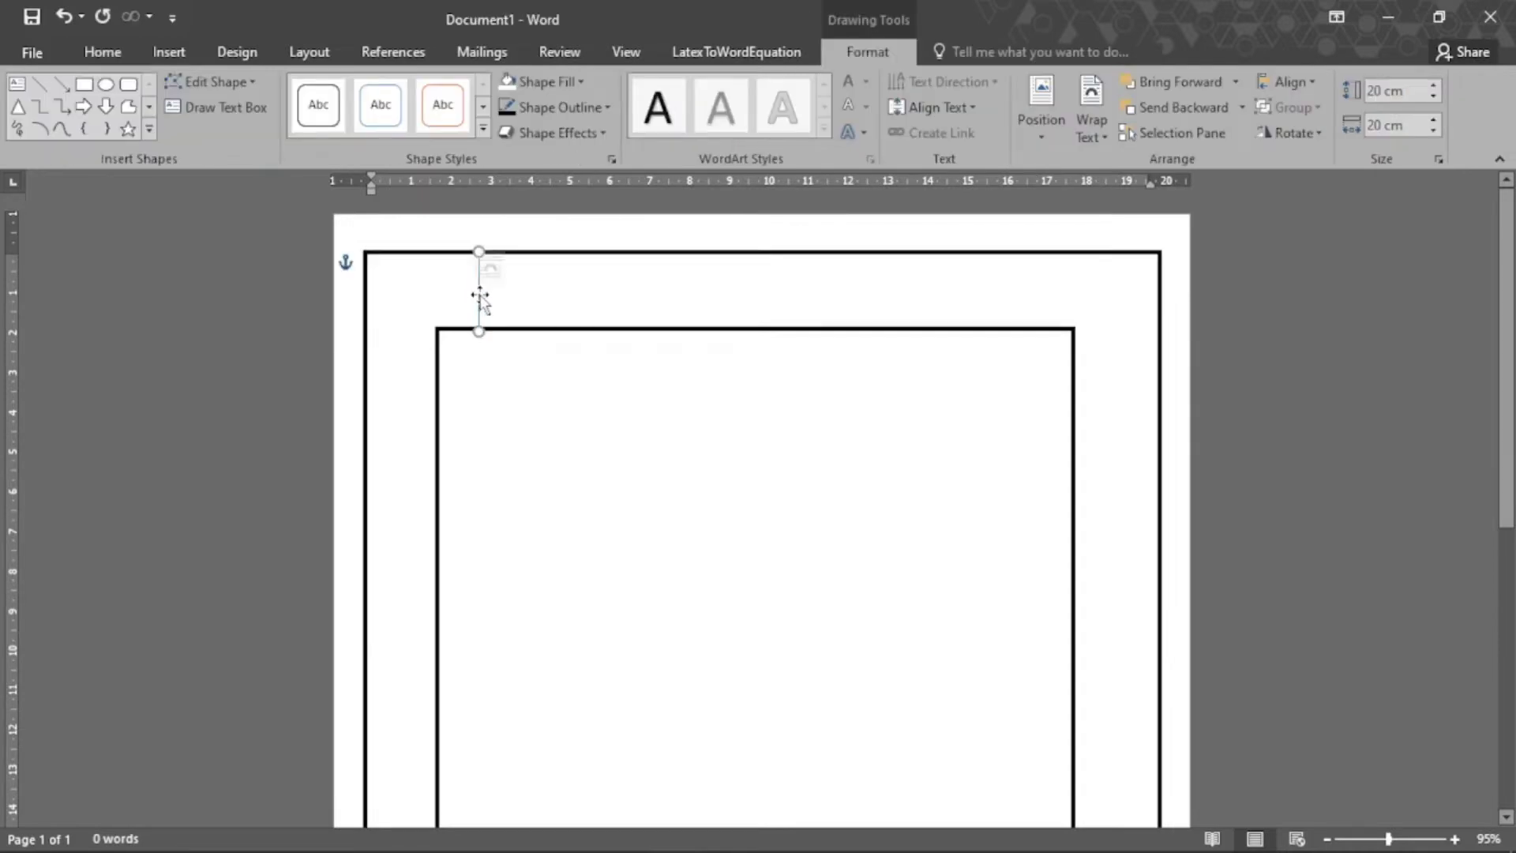
pyautogui.click(515, 330)
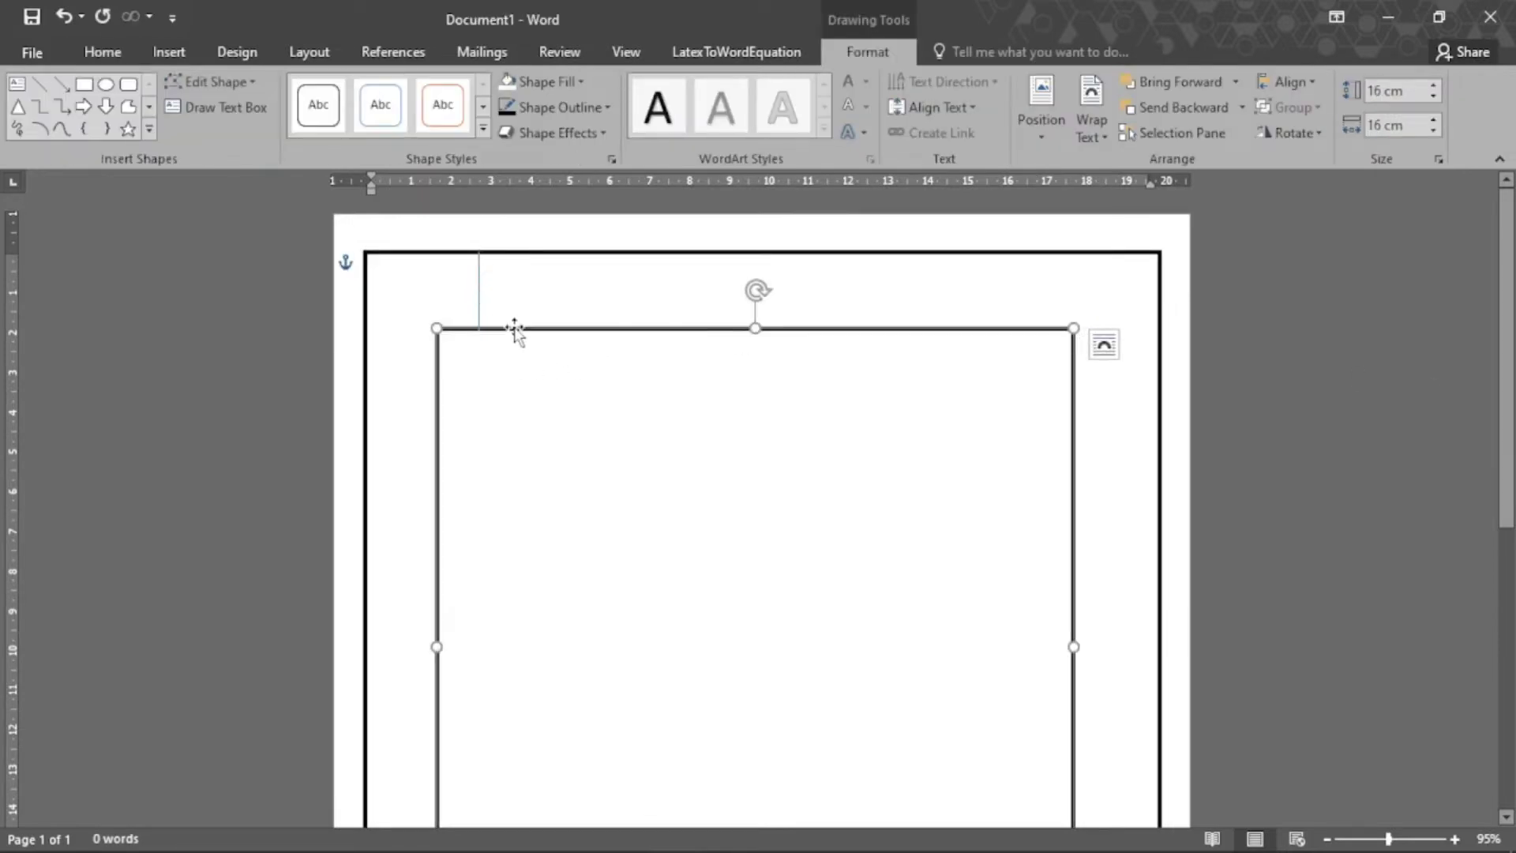
pyautogui.click(477, 298)
pyautogui.click(478, 277)
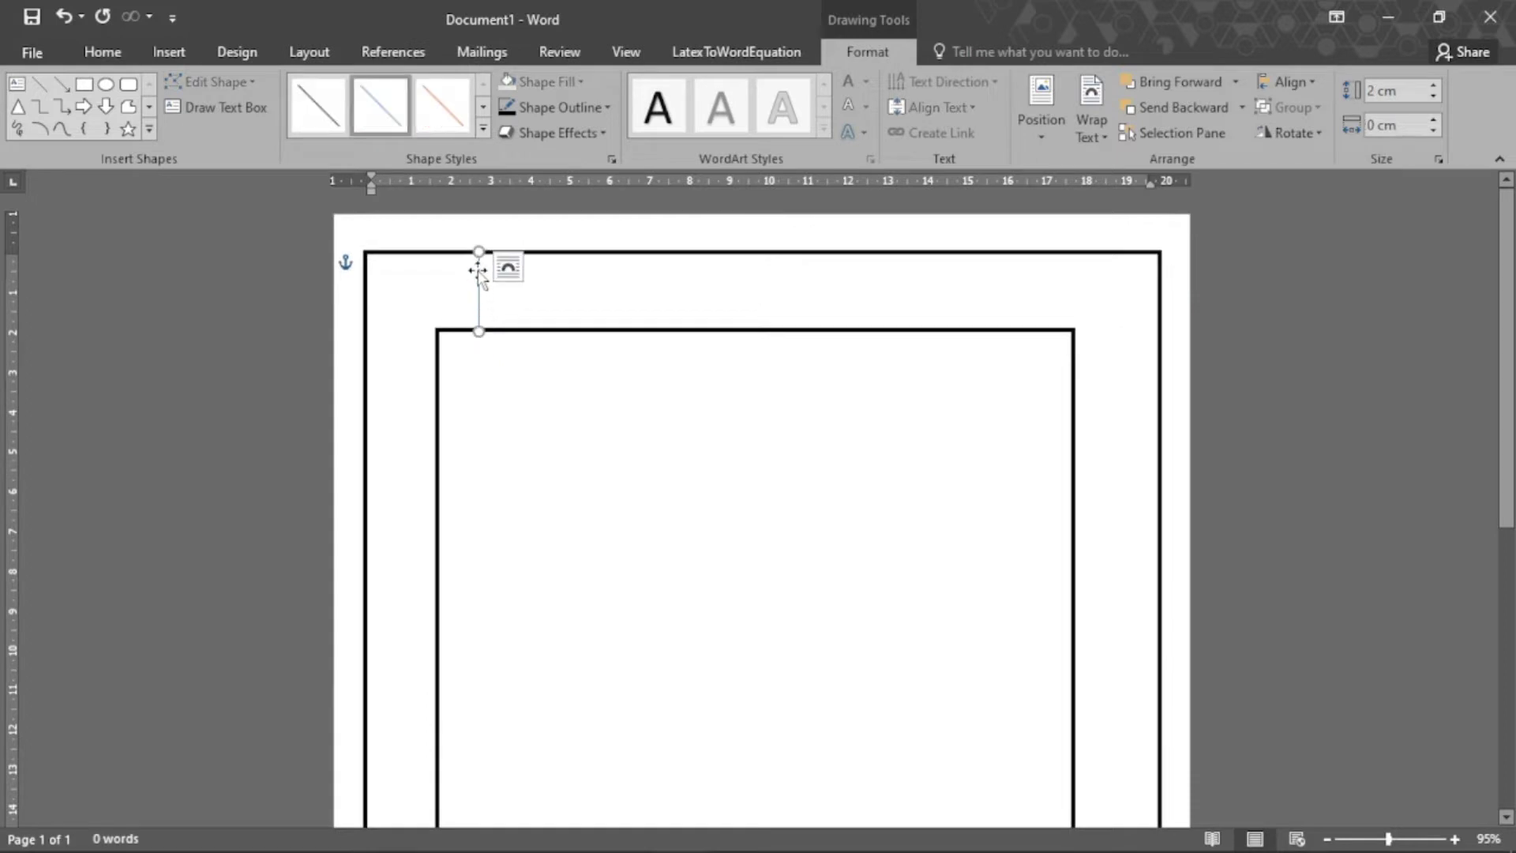
pyautogui.click(508, 331)
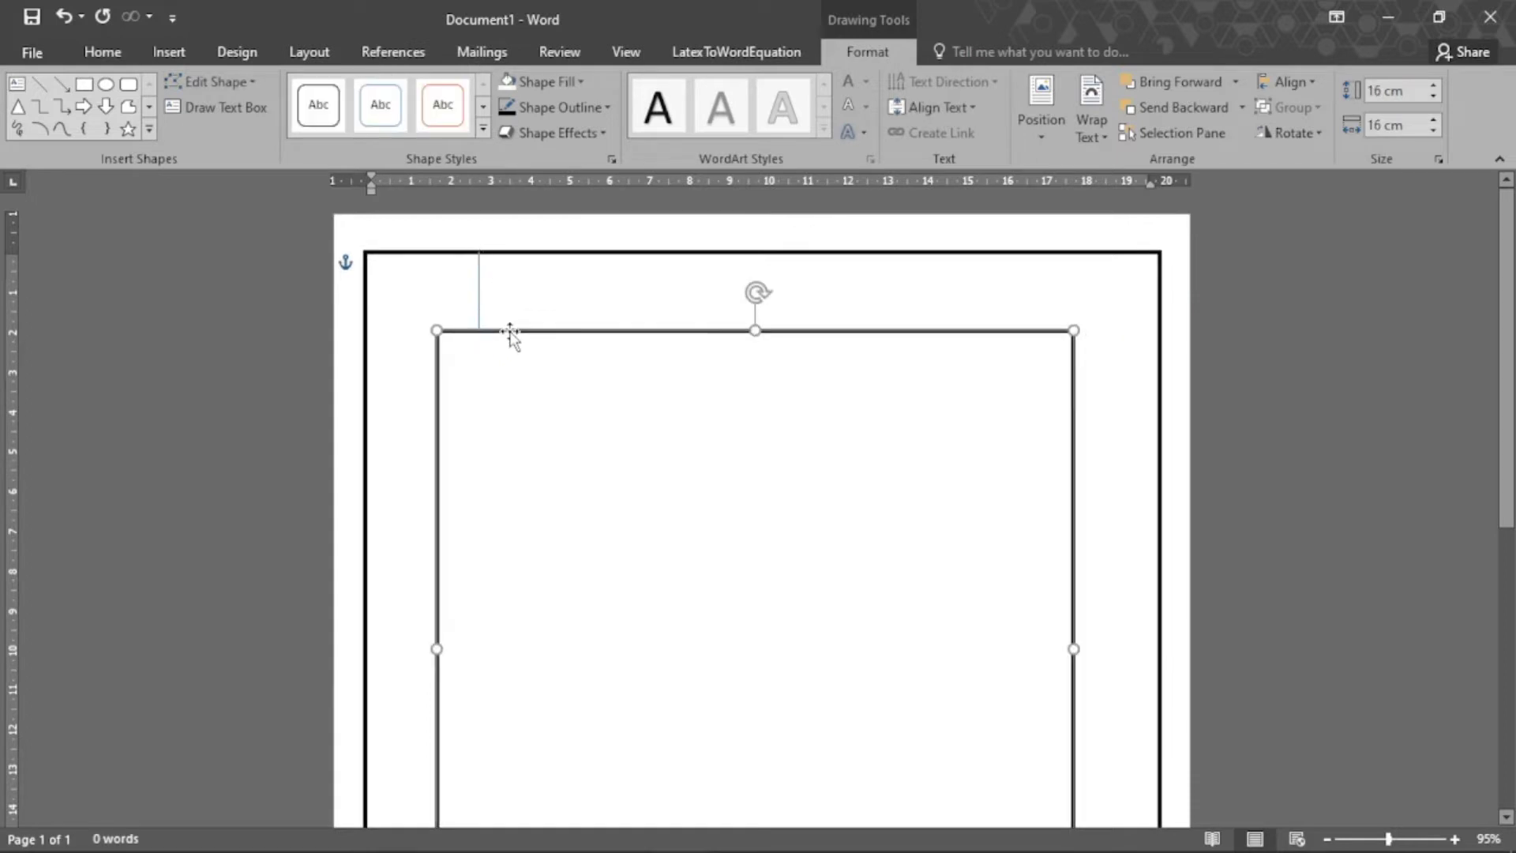
# Step: Rotate the 2 cm guide line right 90° and move it just below the inner square's top-left corner, starting at the outer square's left edge
pyautogui.click(478, 302)
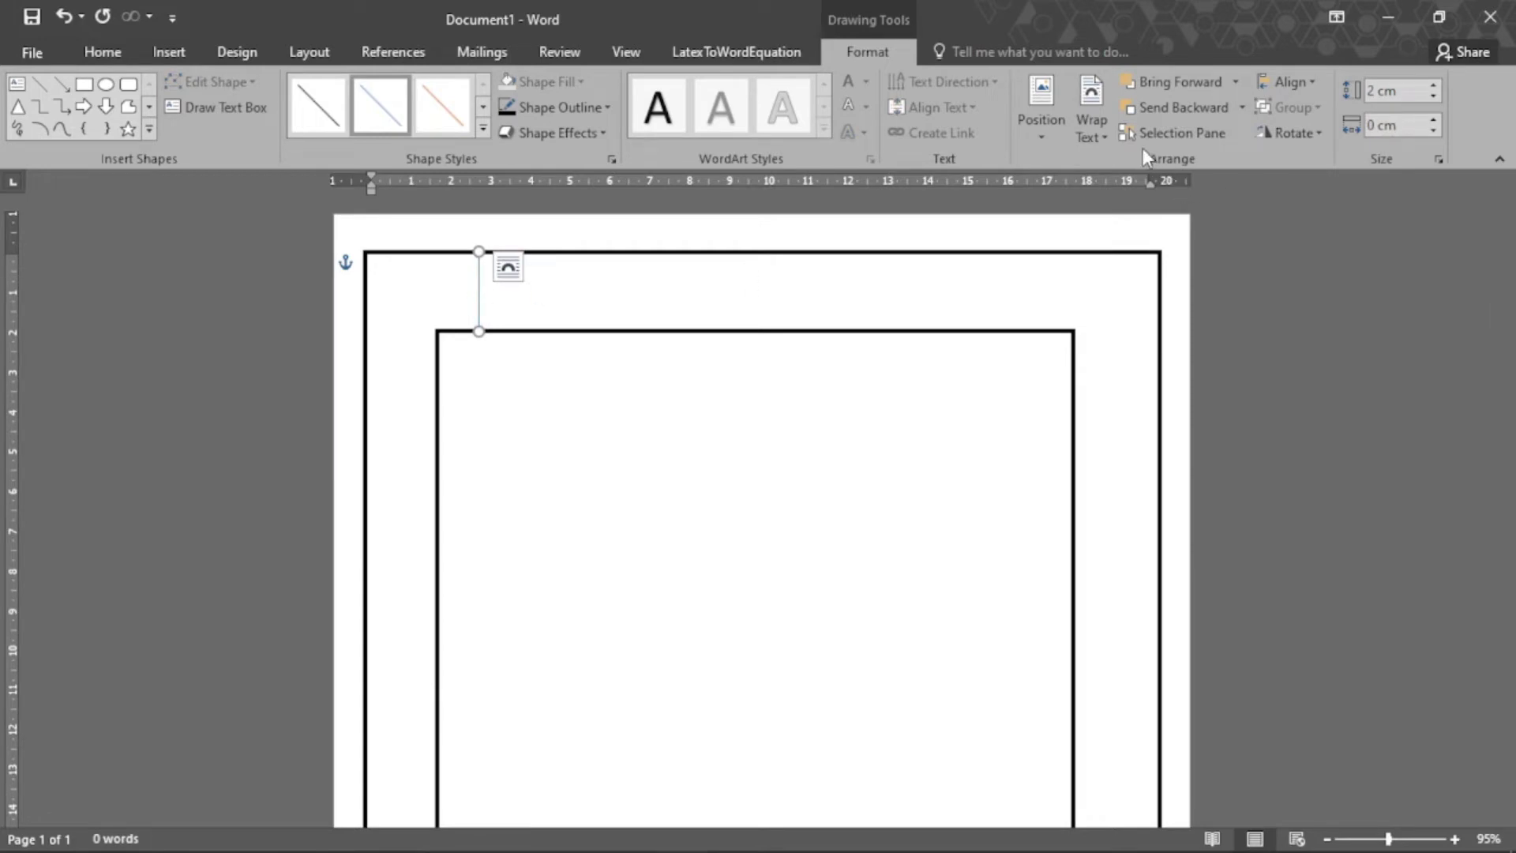
pyautogui.click(1306, 126)
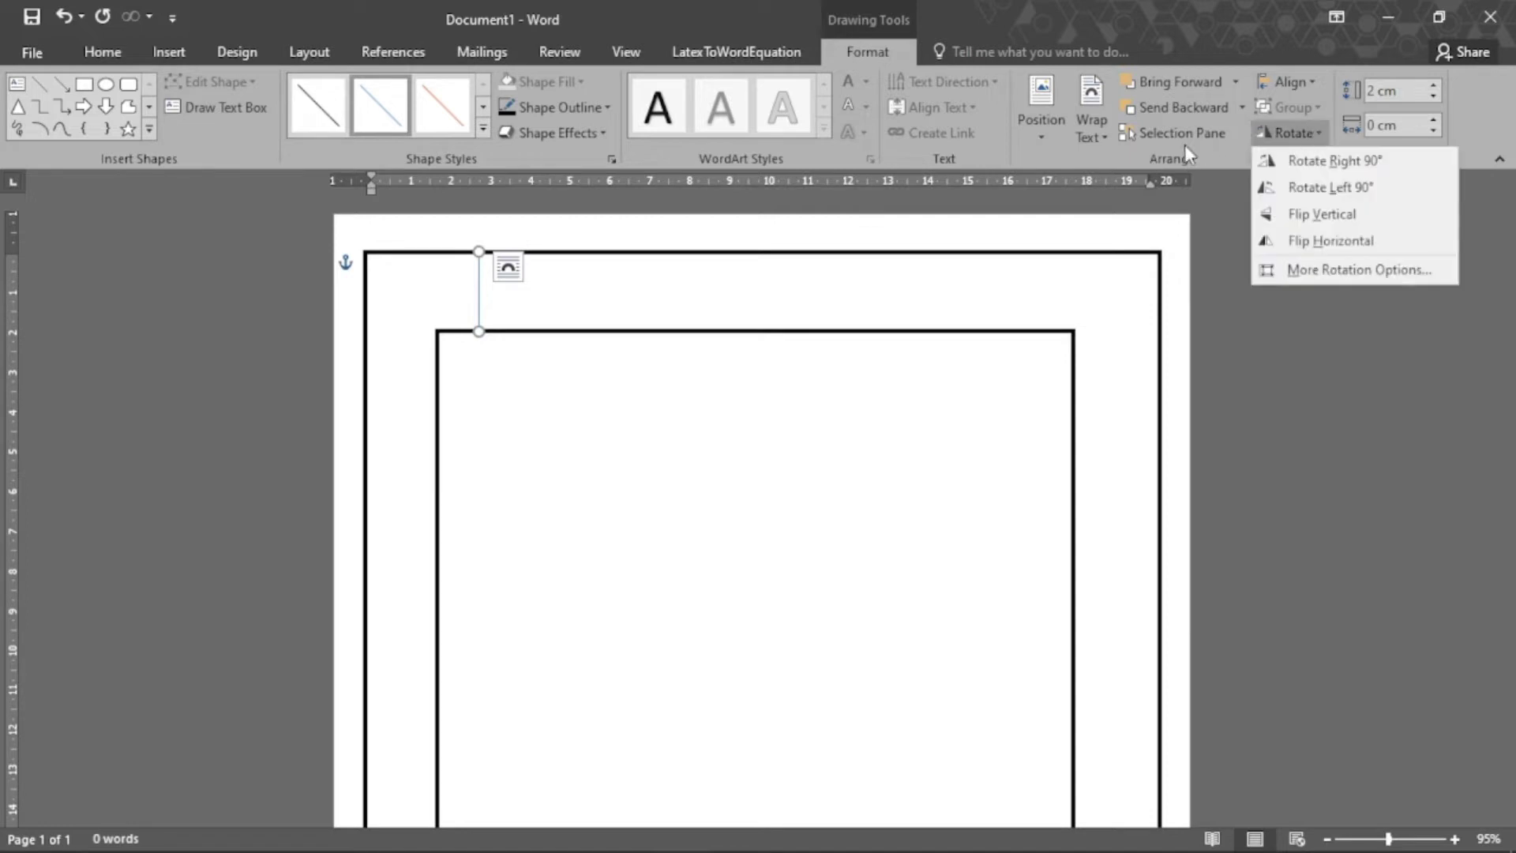
pyautogui.click(1270, 161)
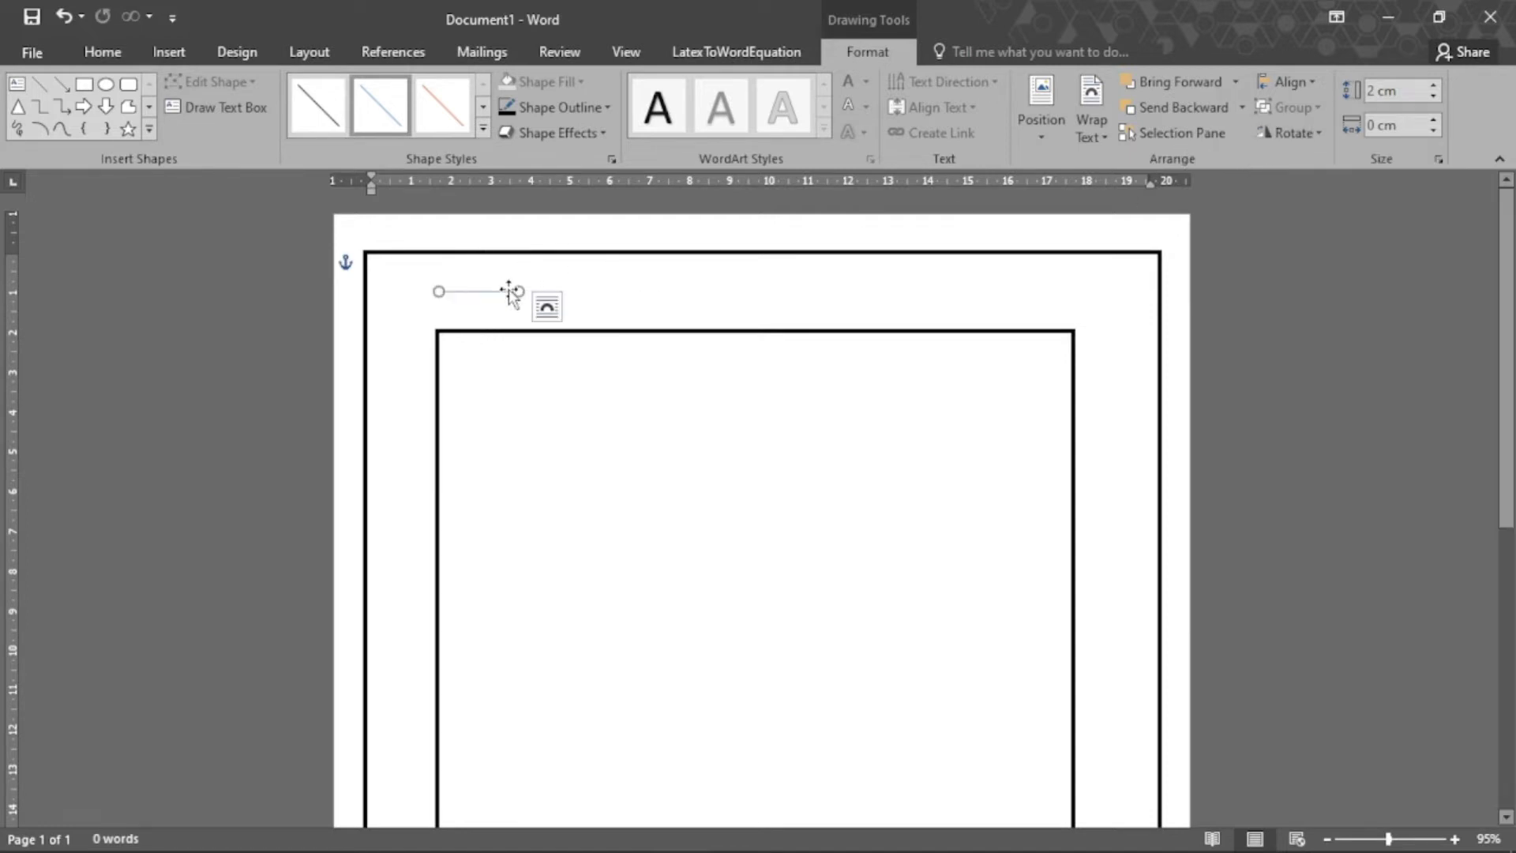
pyautogui.moveTo(508, 292); pyautogui.dragTo(421, 366)
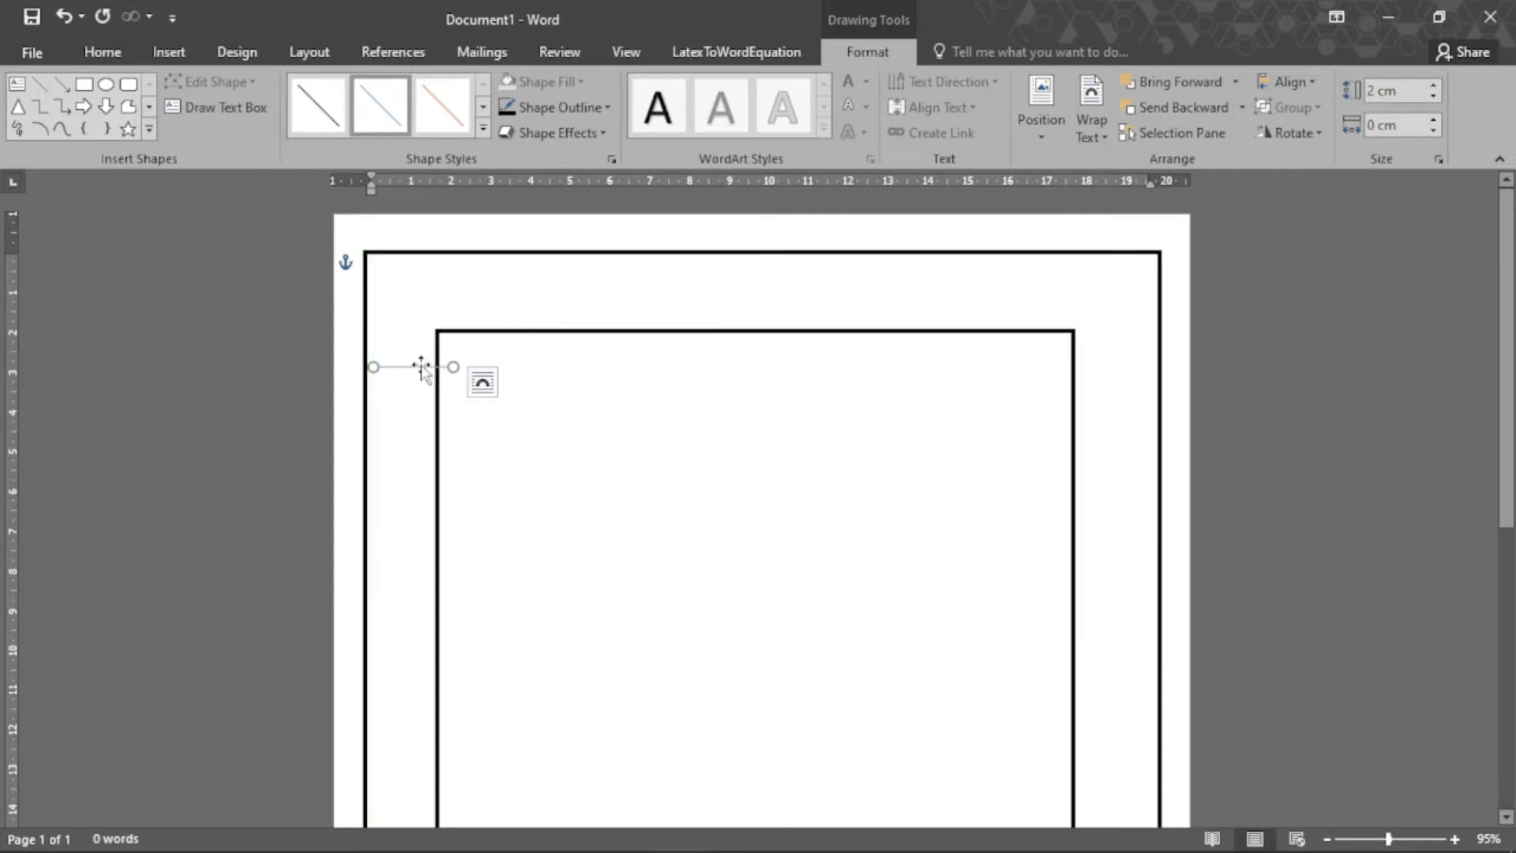
pyautogui.press('Left')
pyautogui.press('Left')
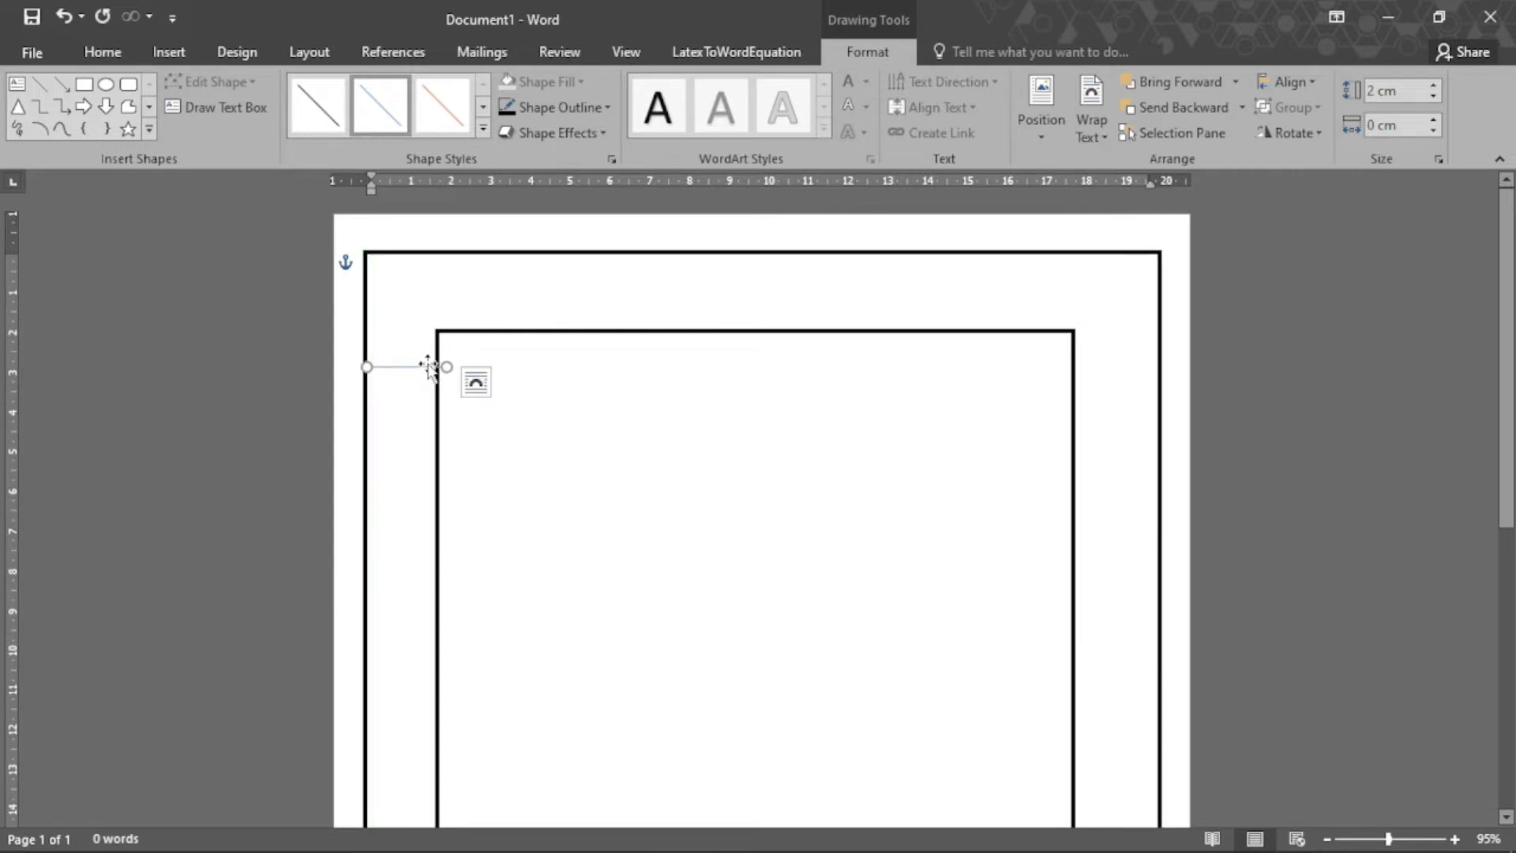
pyautogui.press('Left')
# Step: Nudge the inner square right until its left edge meets the right end of the horizontal guide line
pyautogui.click(437, 447)
pyautogui.press('Right')
pyautogui.press('Right')
pyautogui.press('Right')
pyautogui.press('Right')
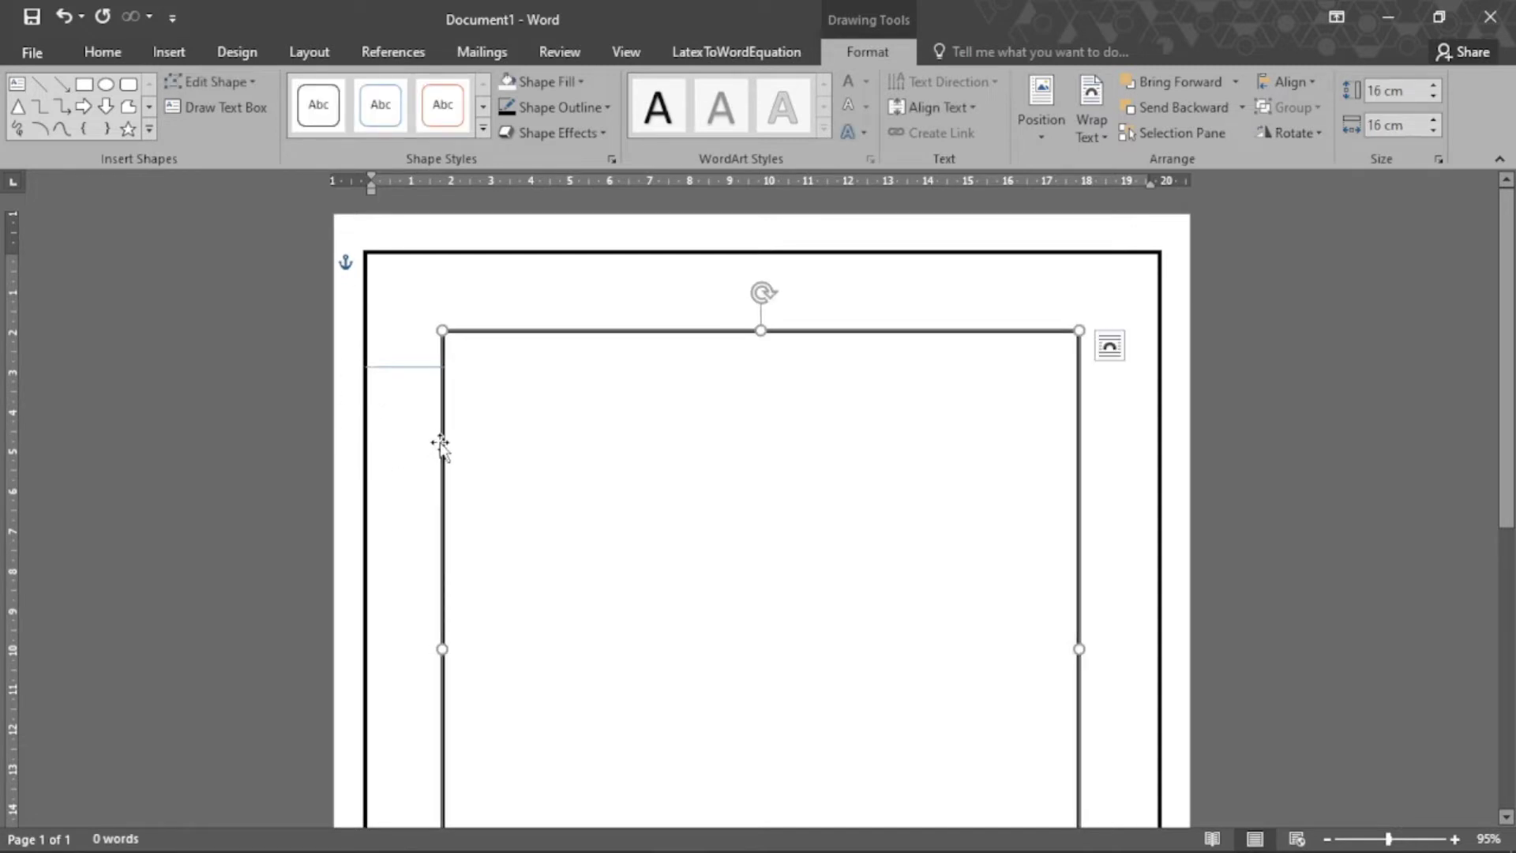
pyautogui.click(426, 366)
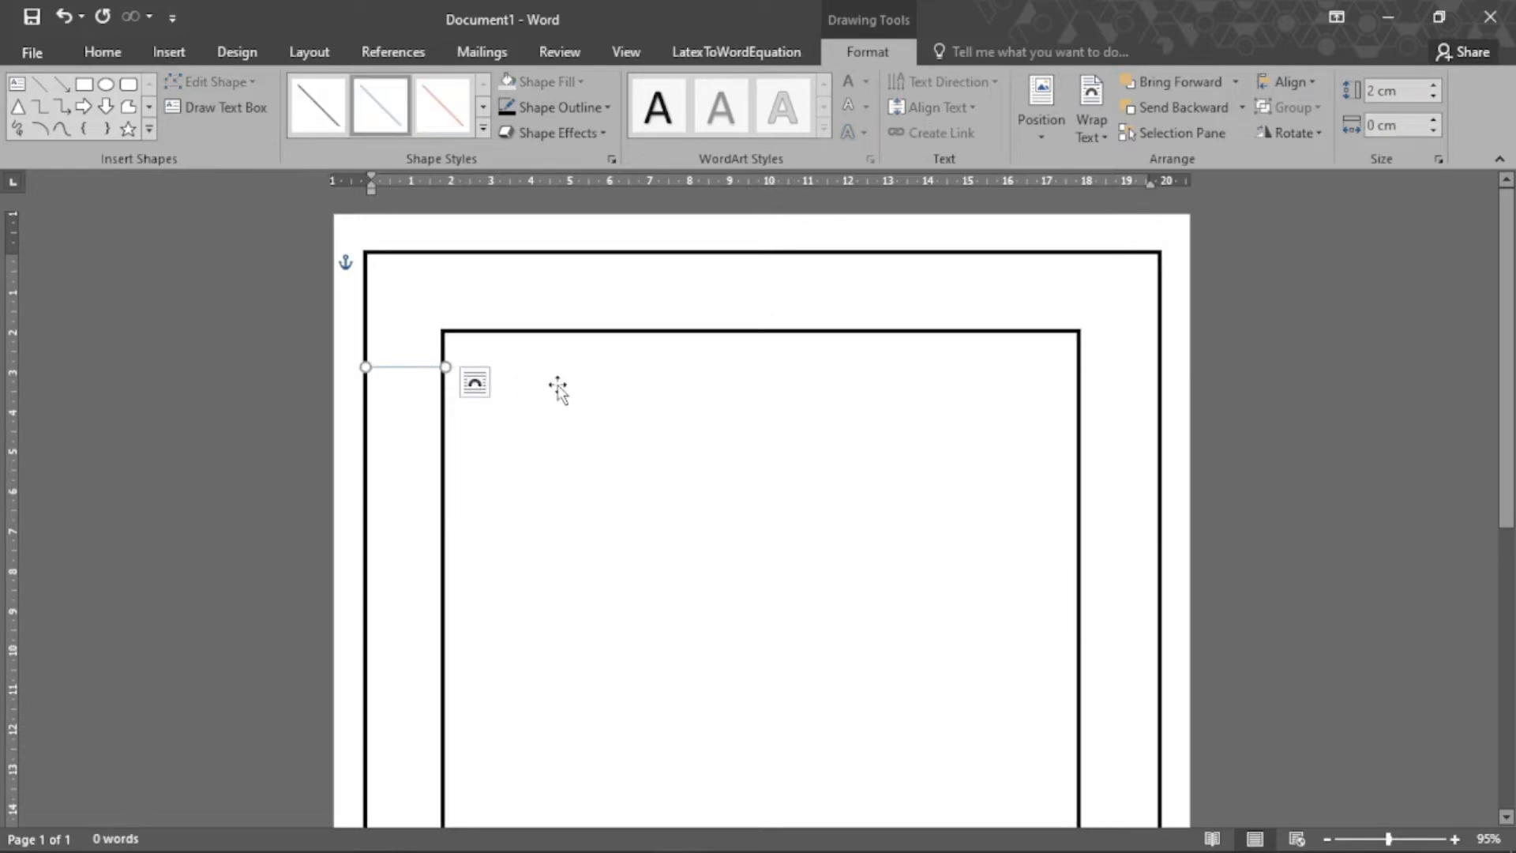
pyautogui.click(531, 333)
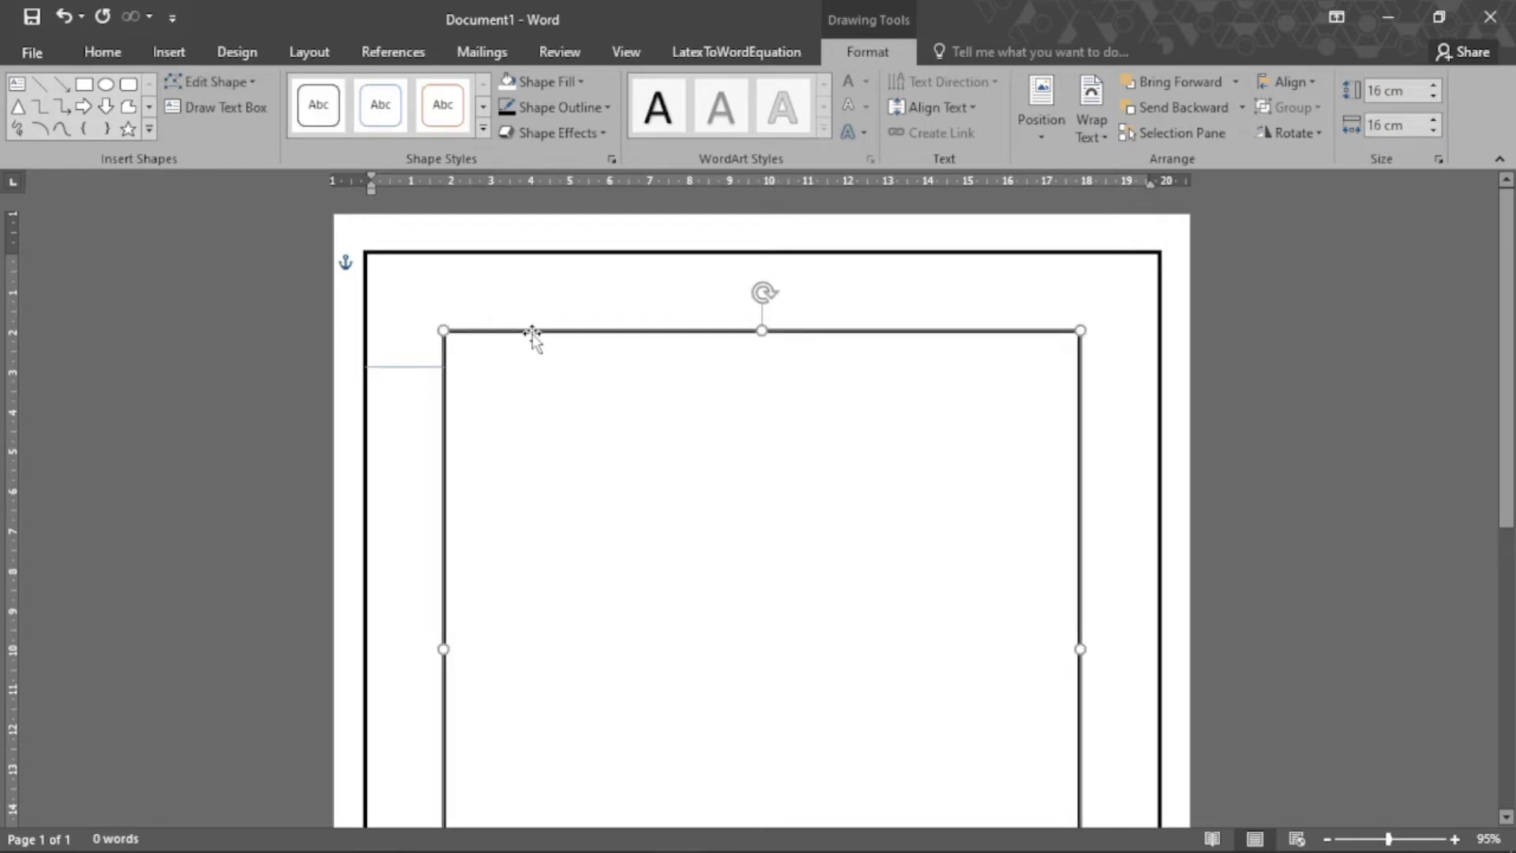
# Step: Delete the horizontal guide line between the left edges of the two squares
pyautogui.click(424, 369)
pyautogui.click(416, 367)
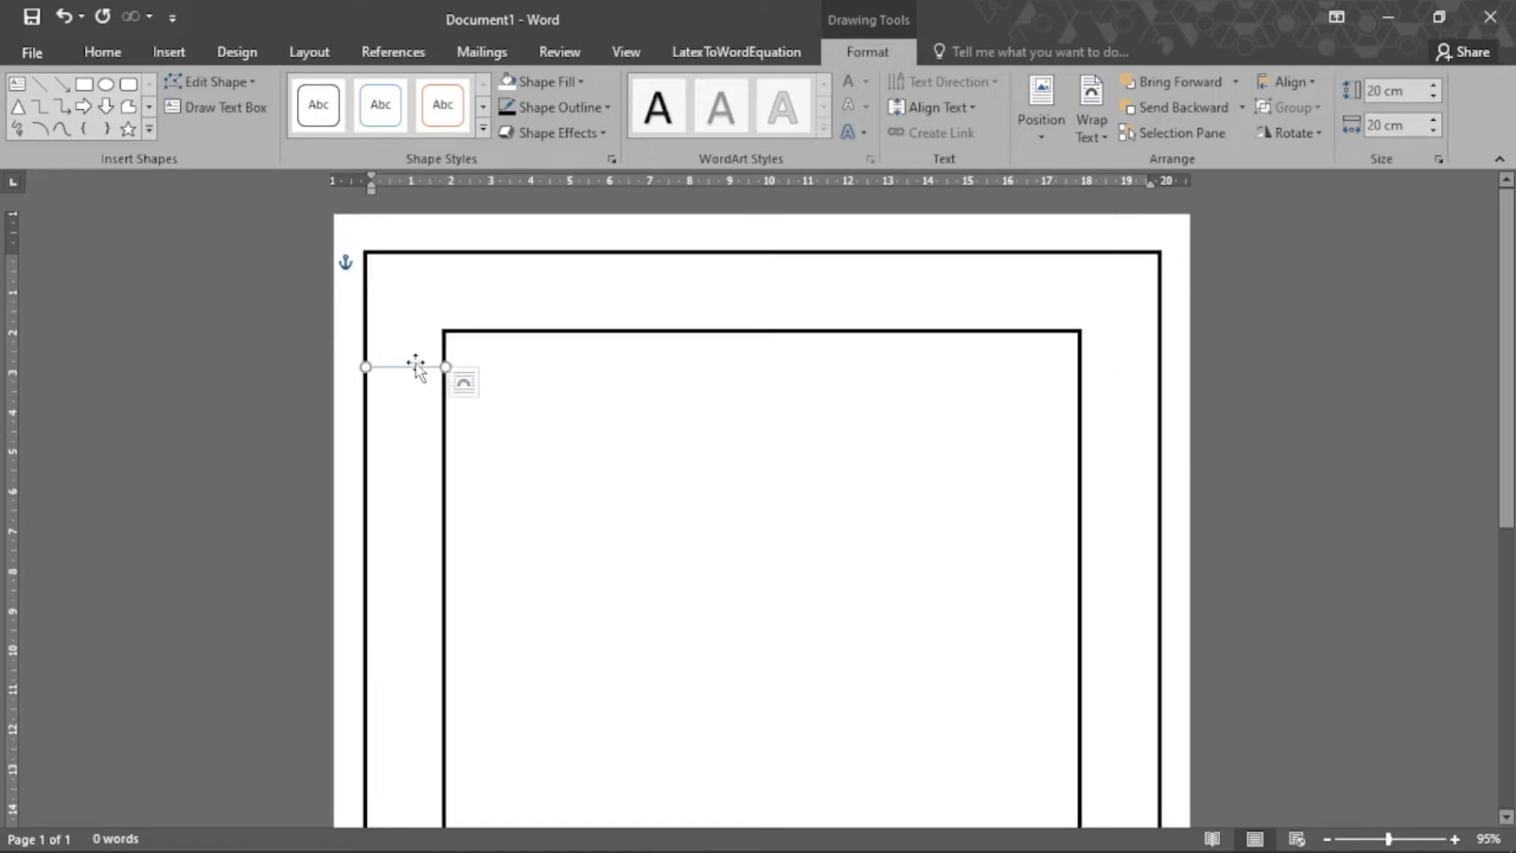
pyautogui.click(379, 357)
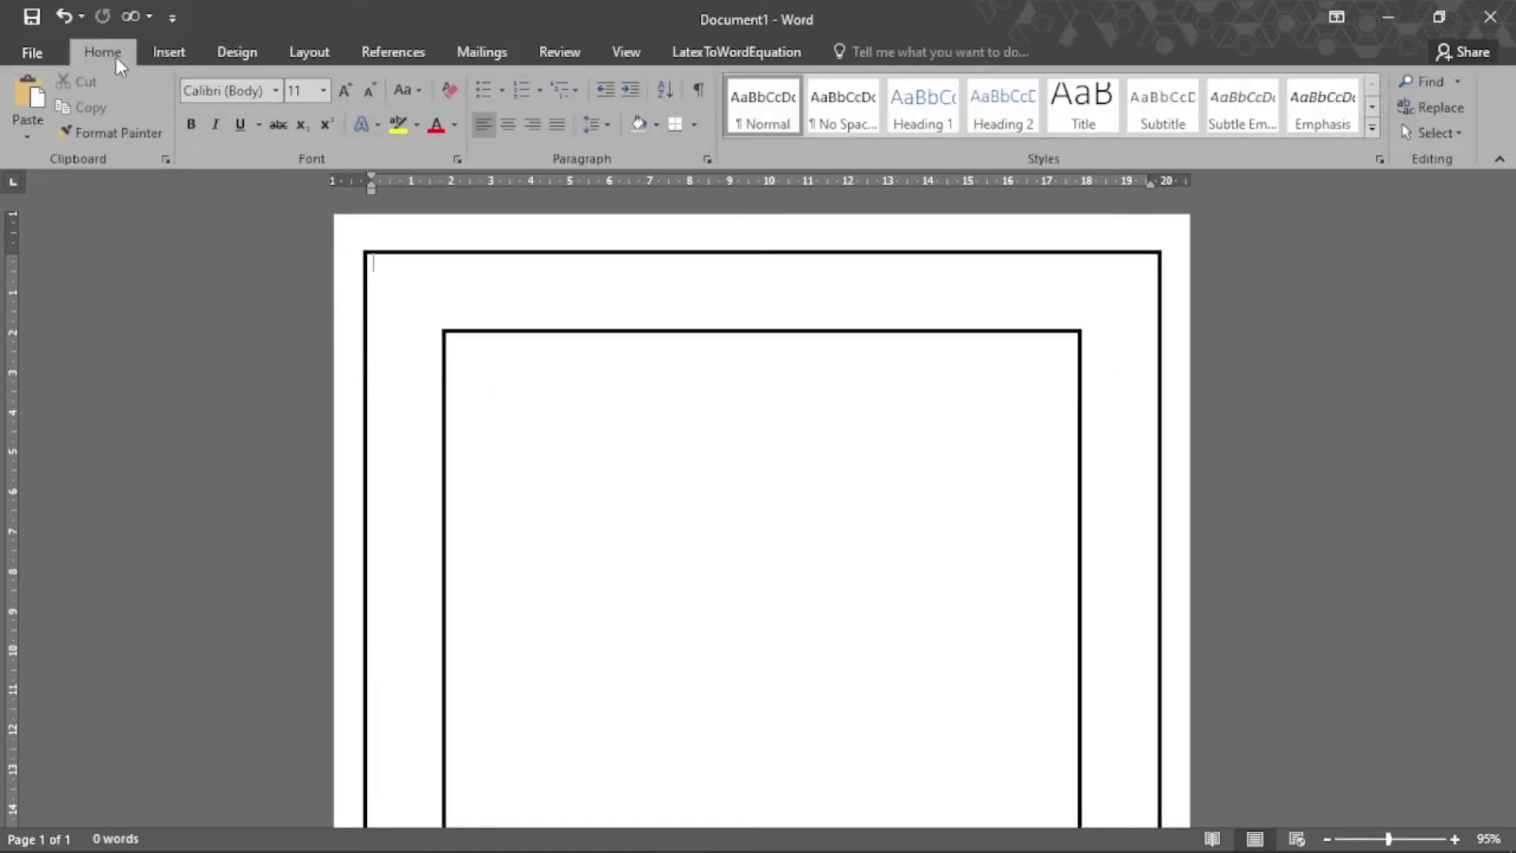
# Step: Print 2 copies of the document on the EPSON L120 Series printer
pyautogui.click(31, 52)
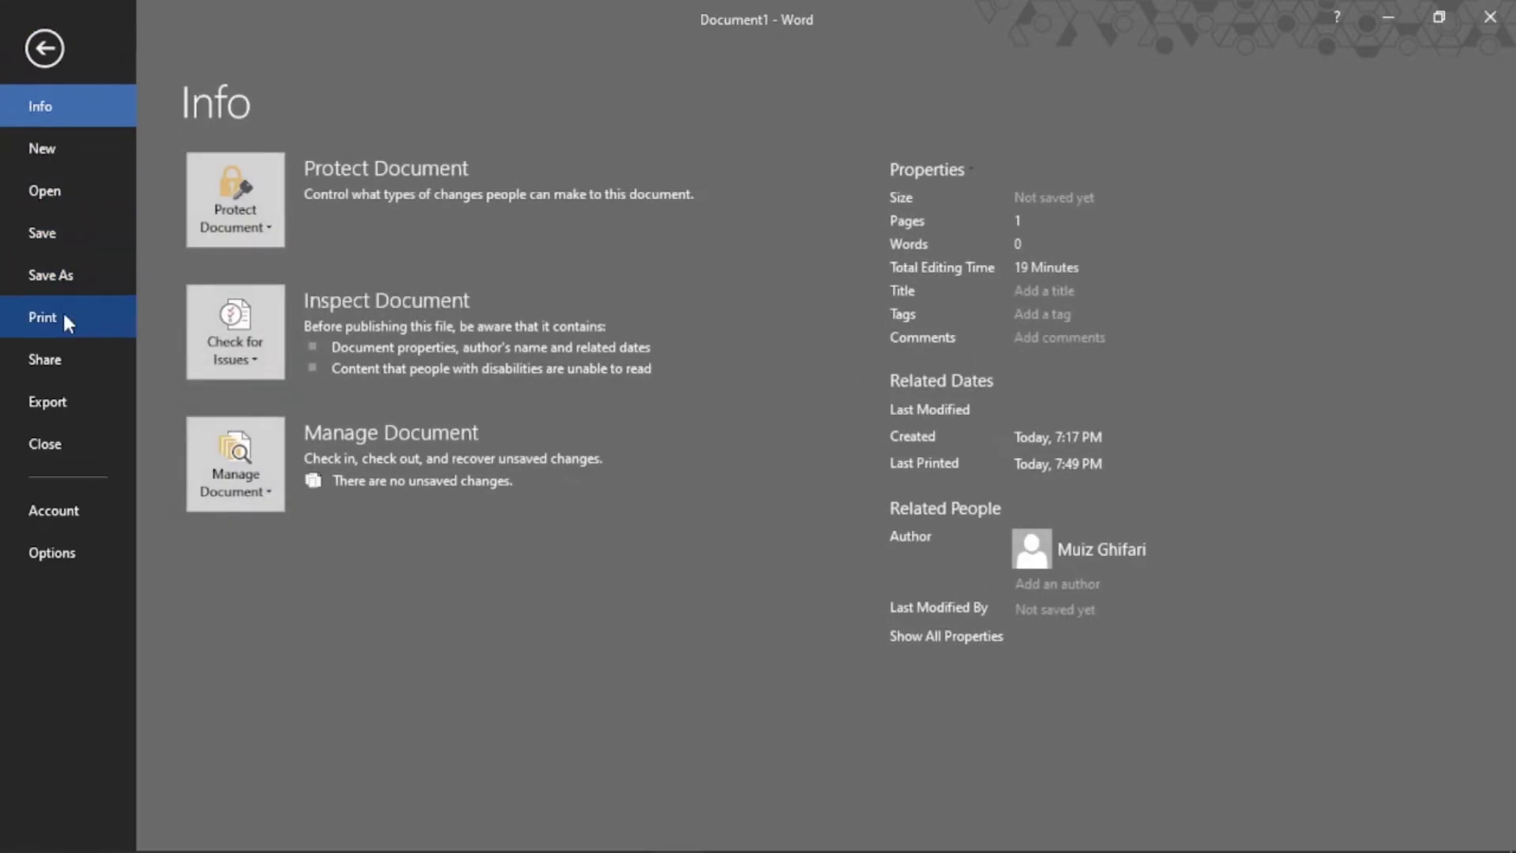
pyautogui.click(63, 314)
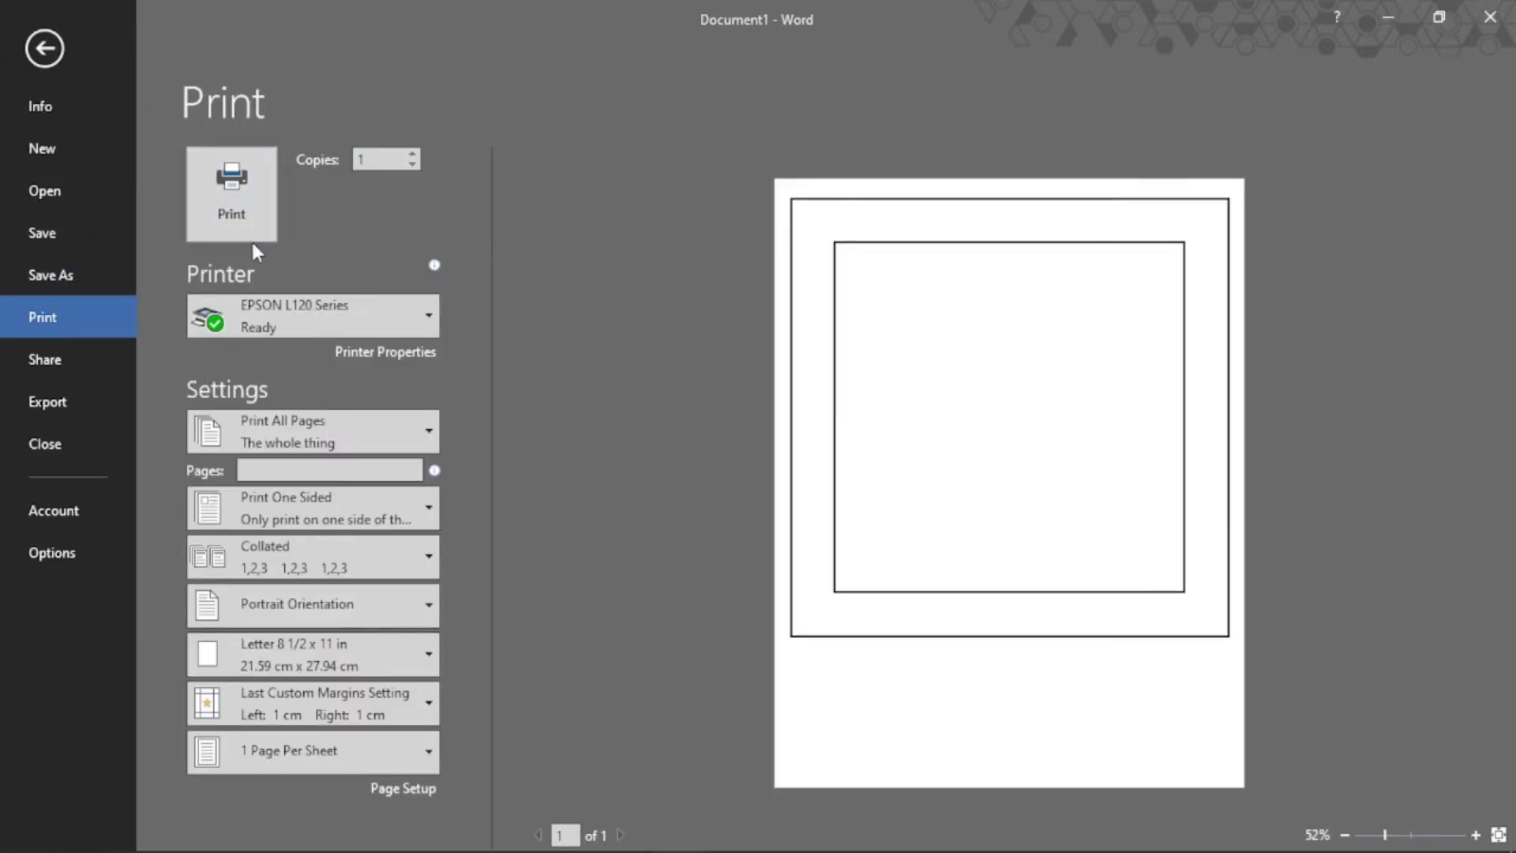
pyautogui.click(415, 154)
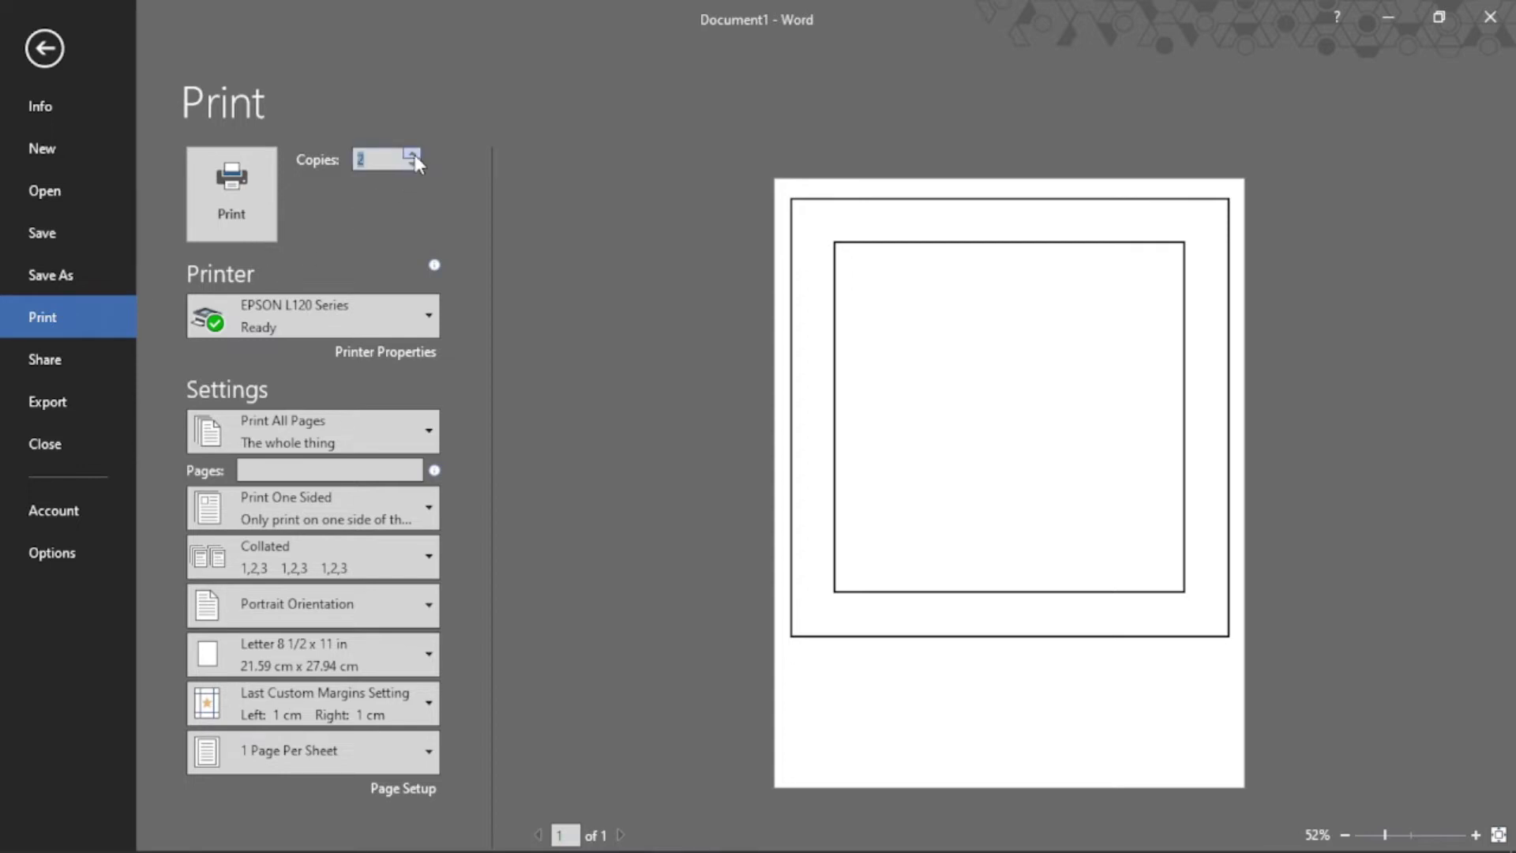
pyautogui.click(229, 199)
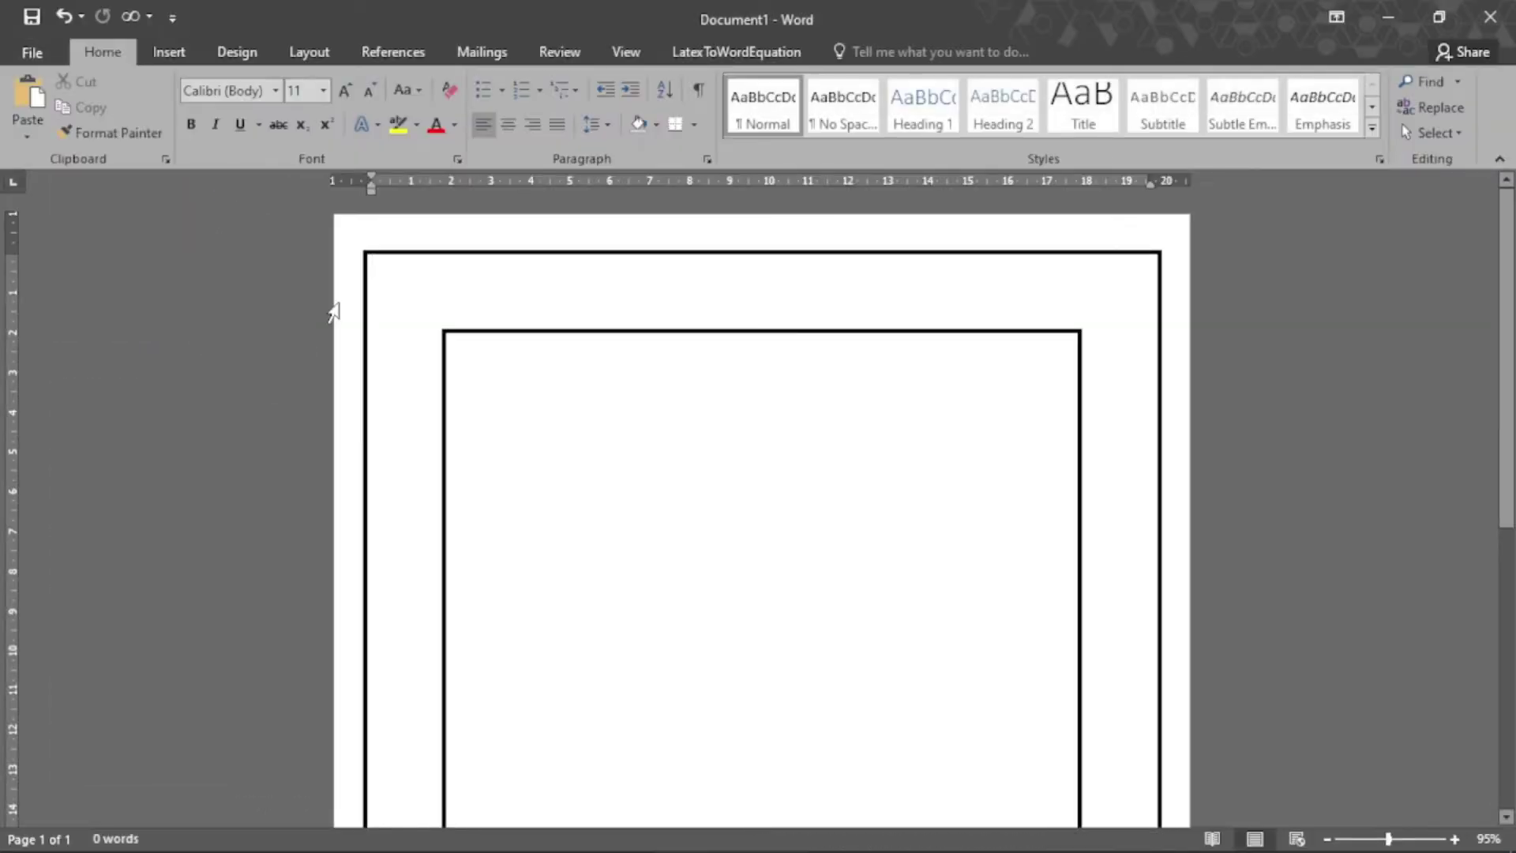